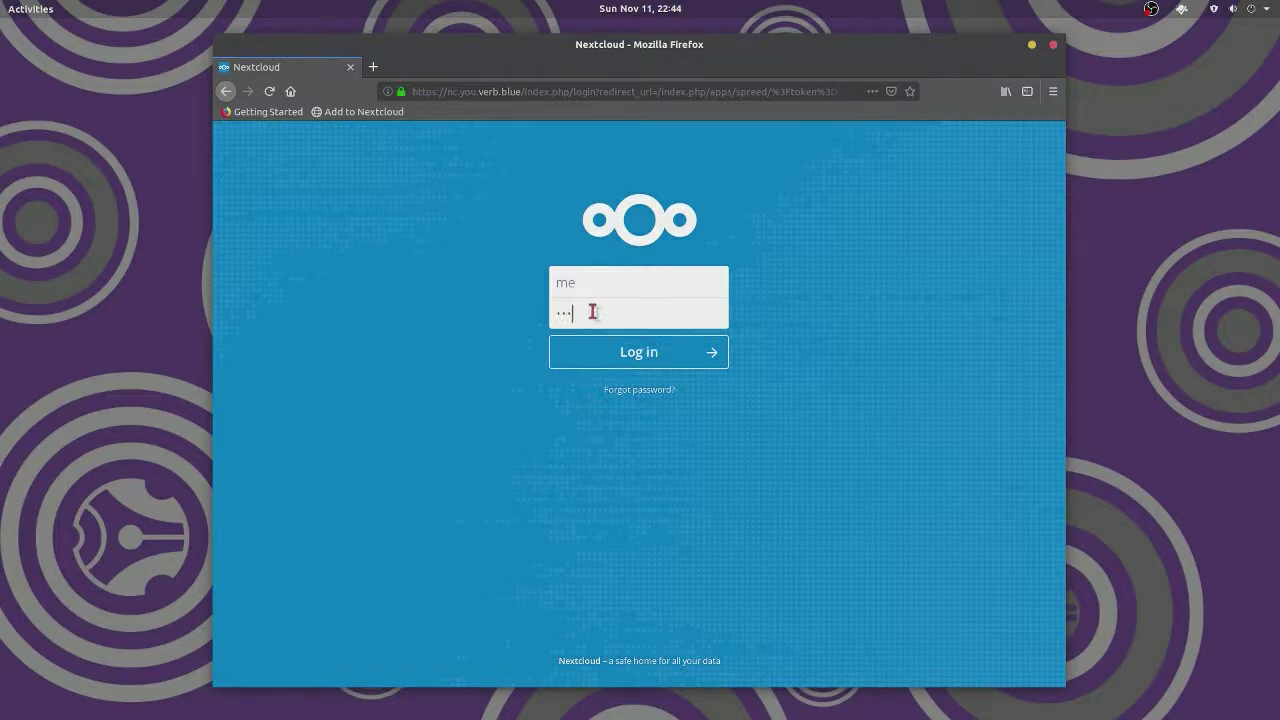
# Log in to Nextcloud with the account password and open the Notes folder
pyautogui.write('********')
pyautogui.press('Return')
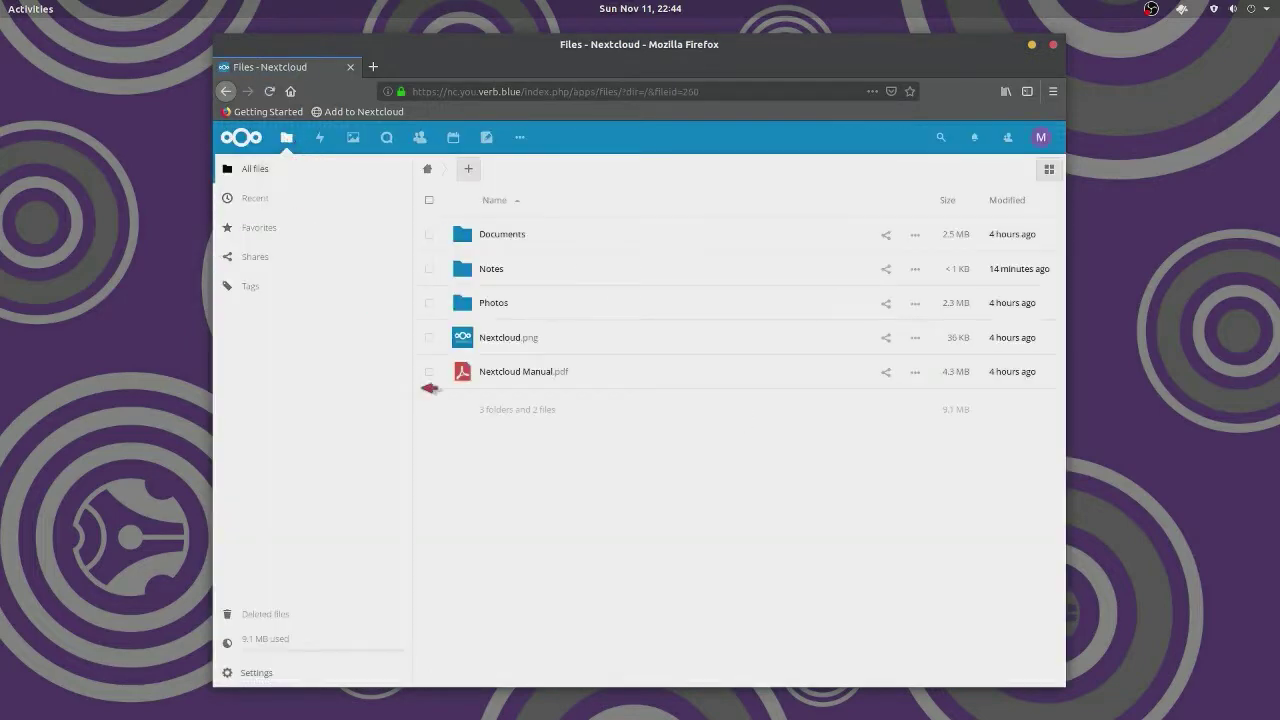
pyautogui.click(525, 268)
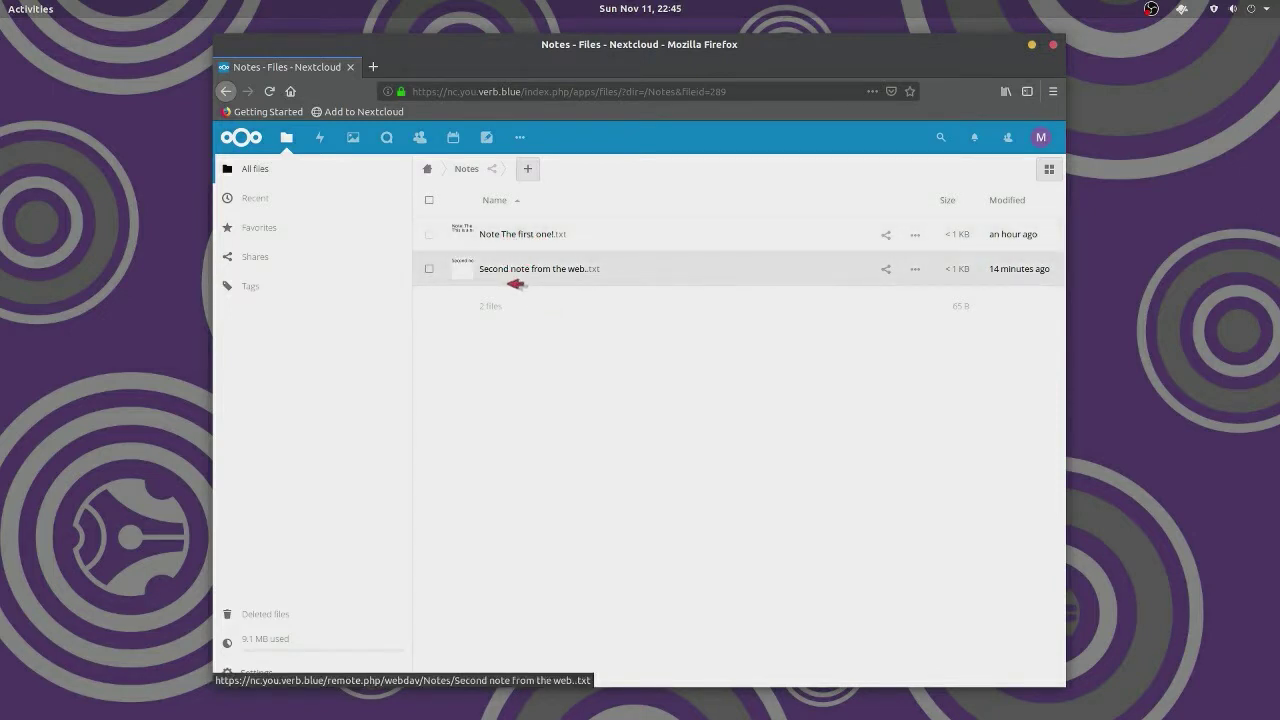
# Open the Files app and browse into Nextcloud > Notes to see the synced notes
pyautogui.moveTo(5, 262)
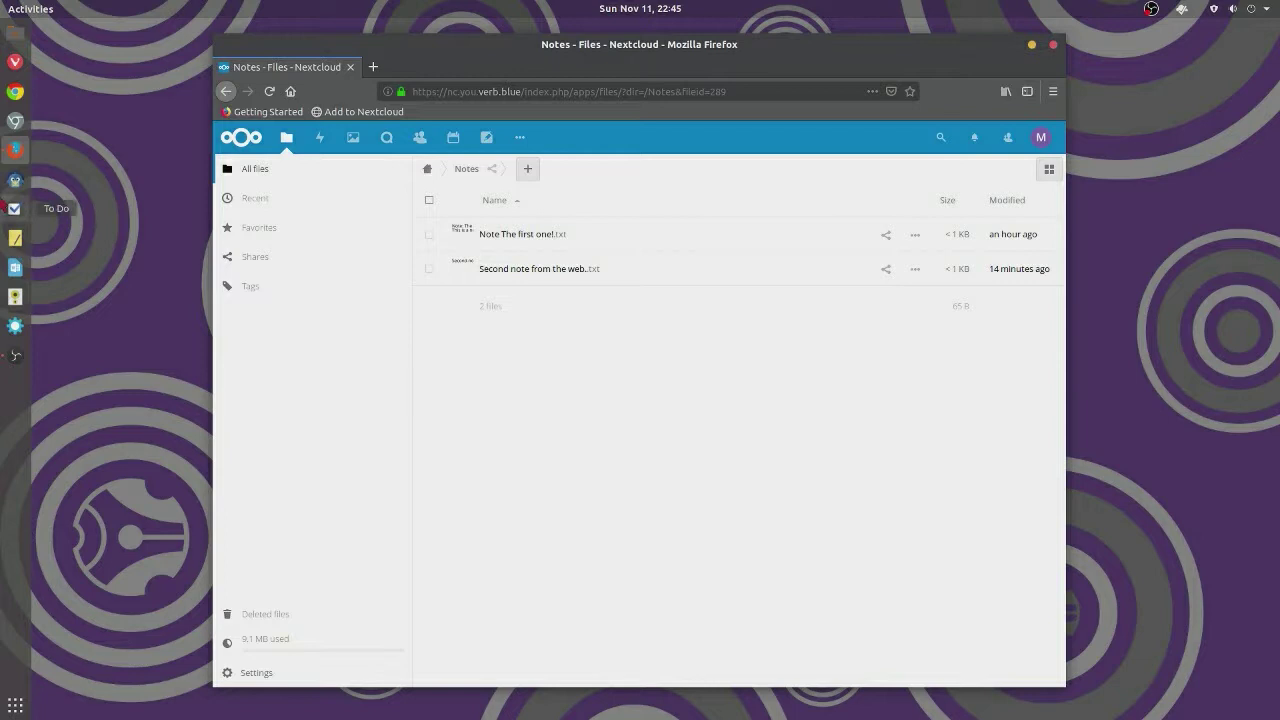
pyautogui.click(15, 32)
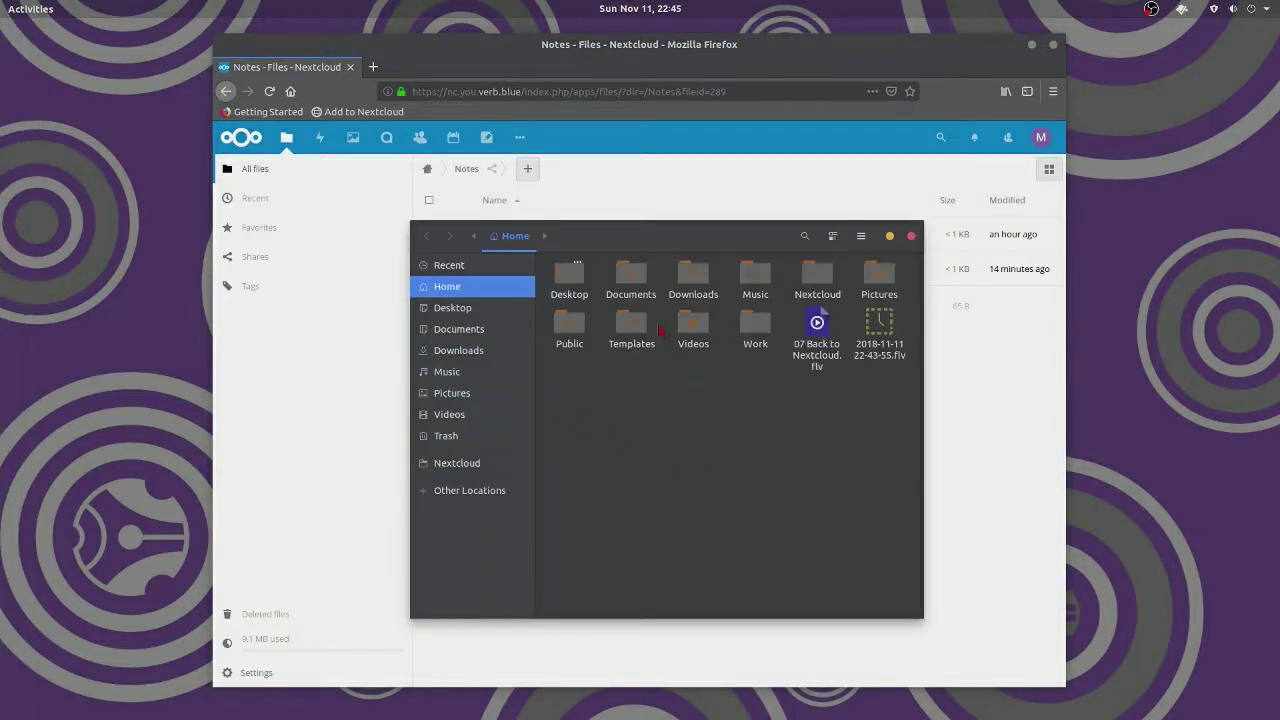
pyautogui.doubleClick(817, 280)
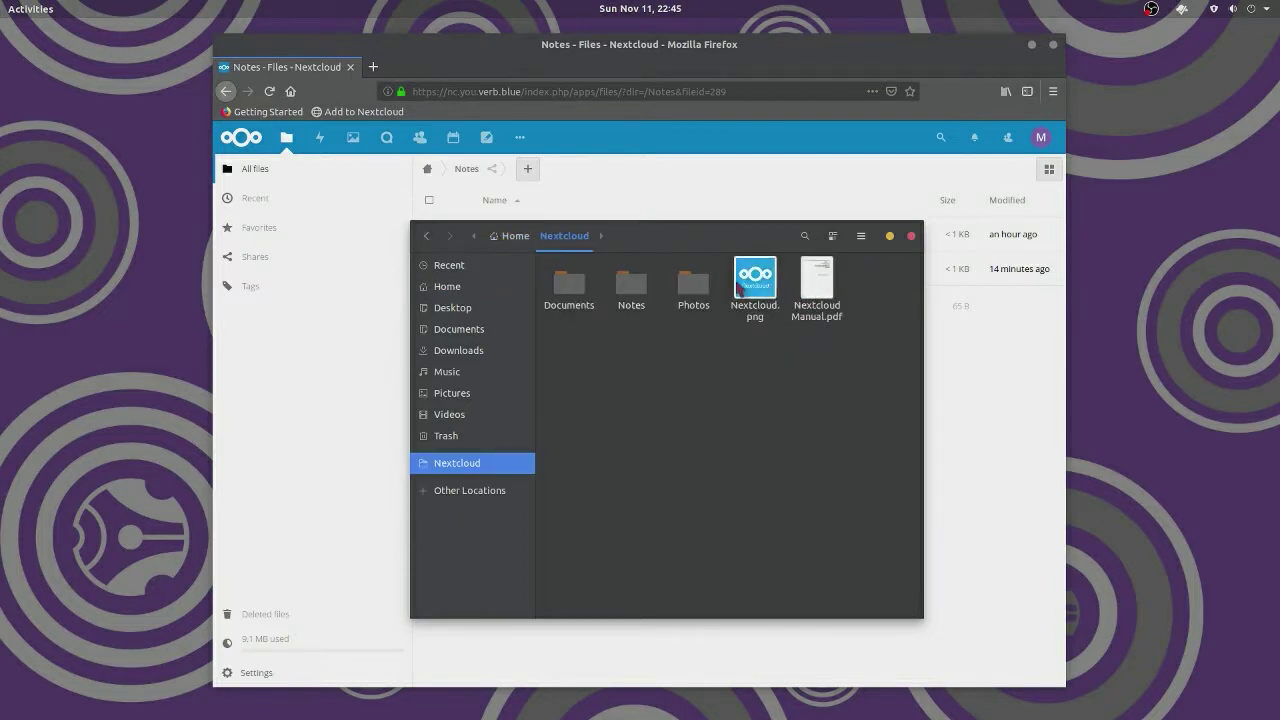
pyautogui.doubleClick(631, 285)
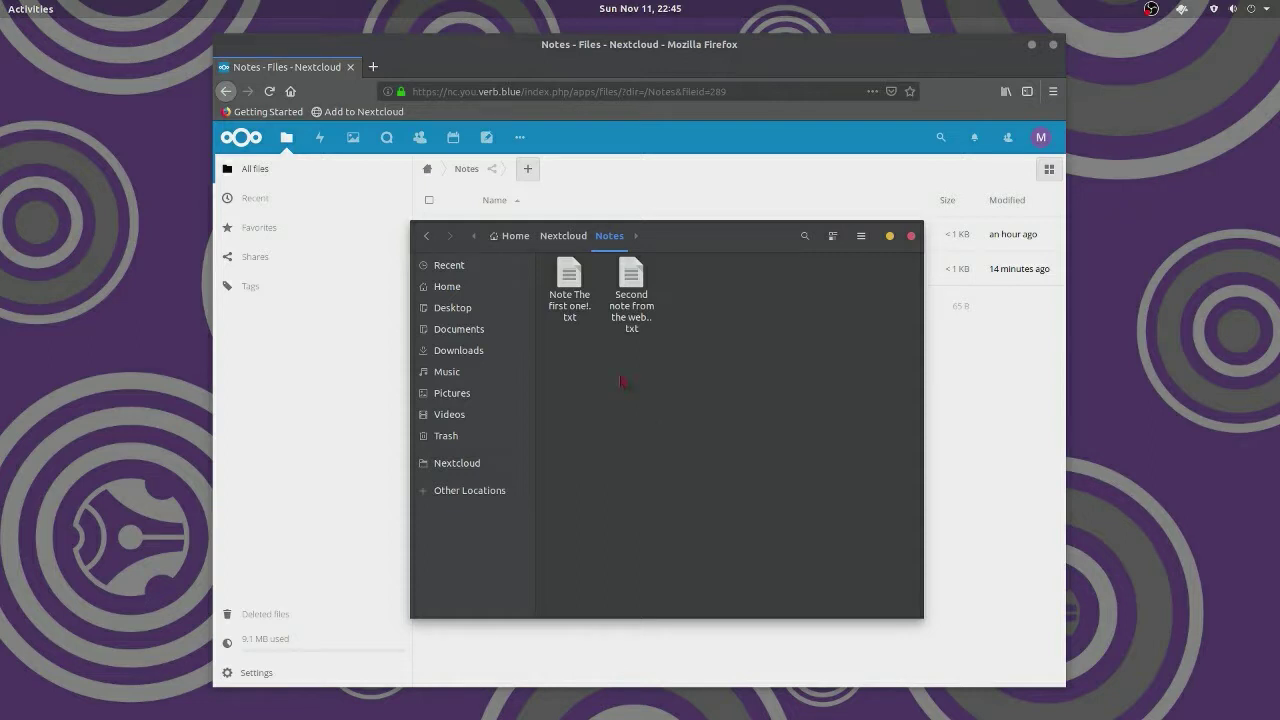
# Open 'Second note from the web..txt' in gedit, add the line 'I'm adding a line.' and save
pyautogui.click(631, 275)
pyautogui.press('Return')
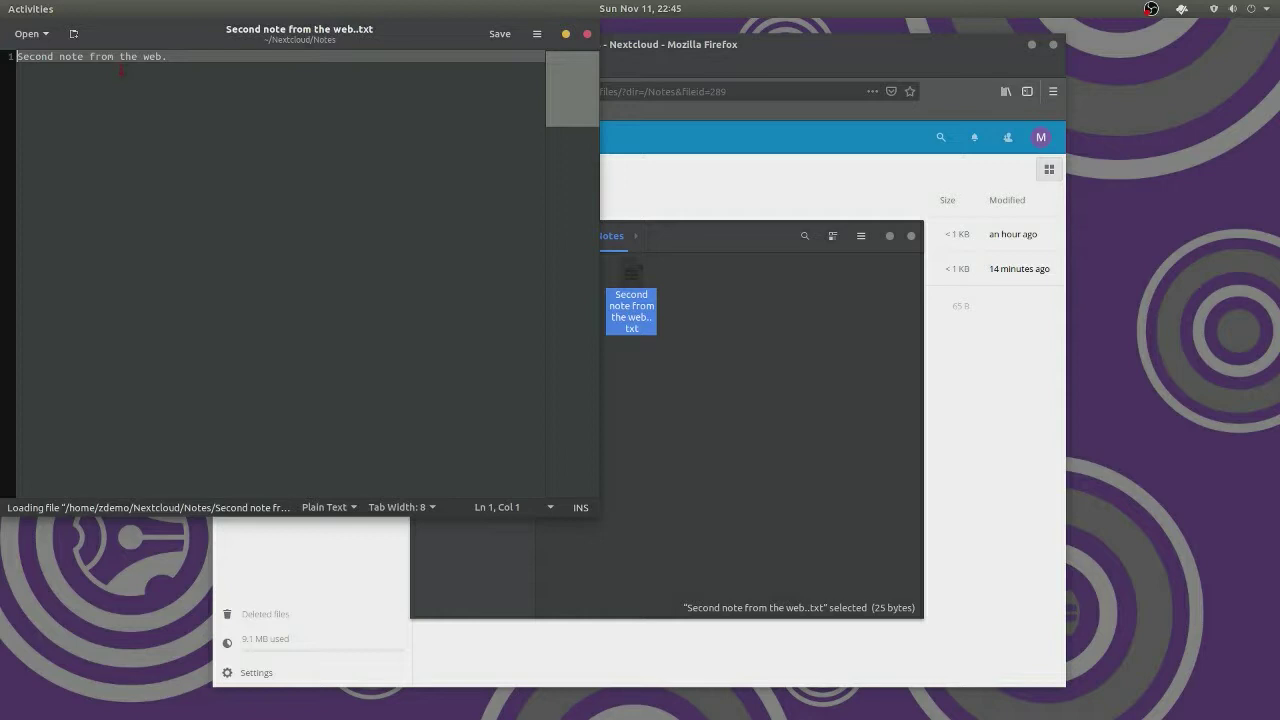
pyautogui.click(214, 57)
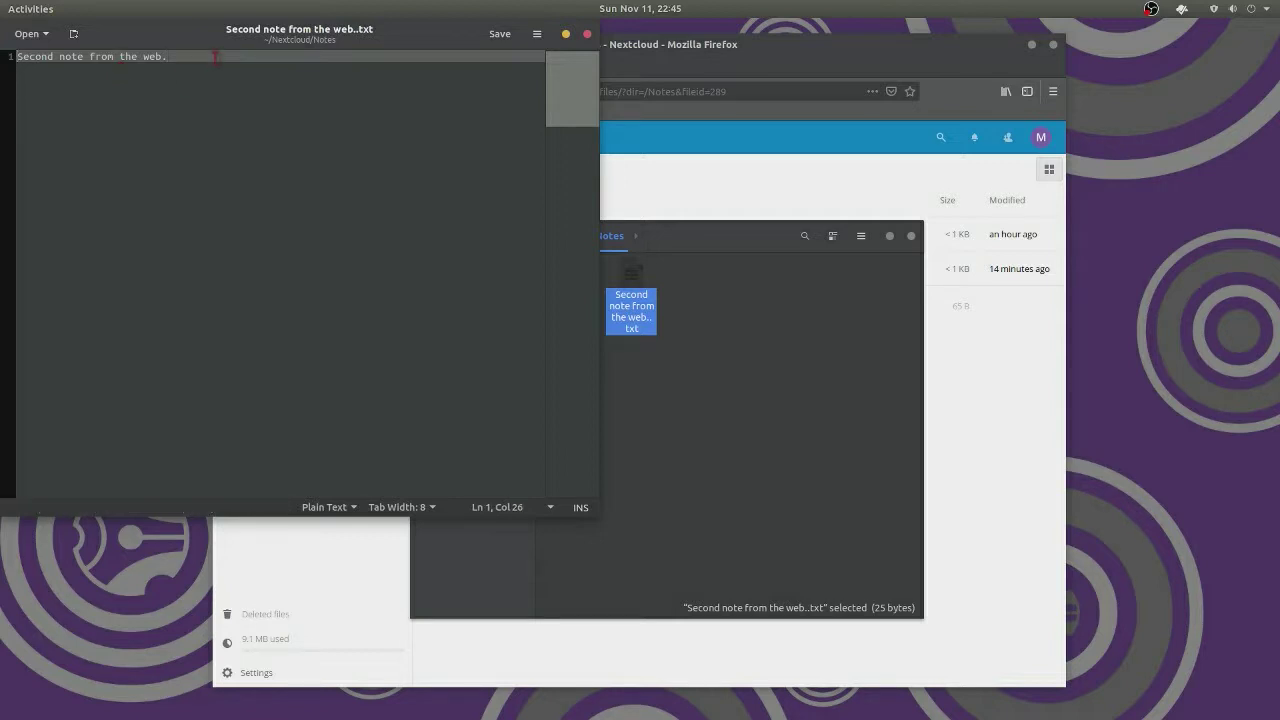
pyautogui.press('Return')
pyautogui.write("I'm adding")
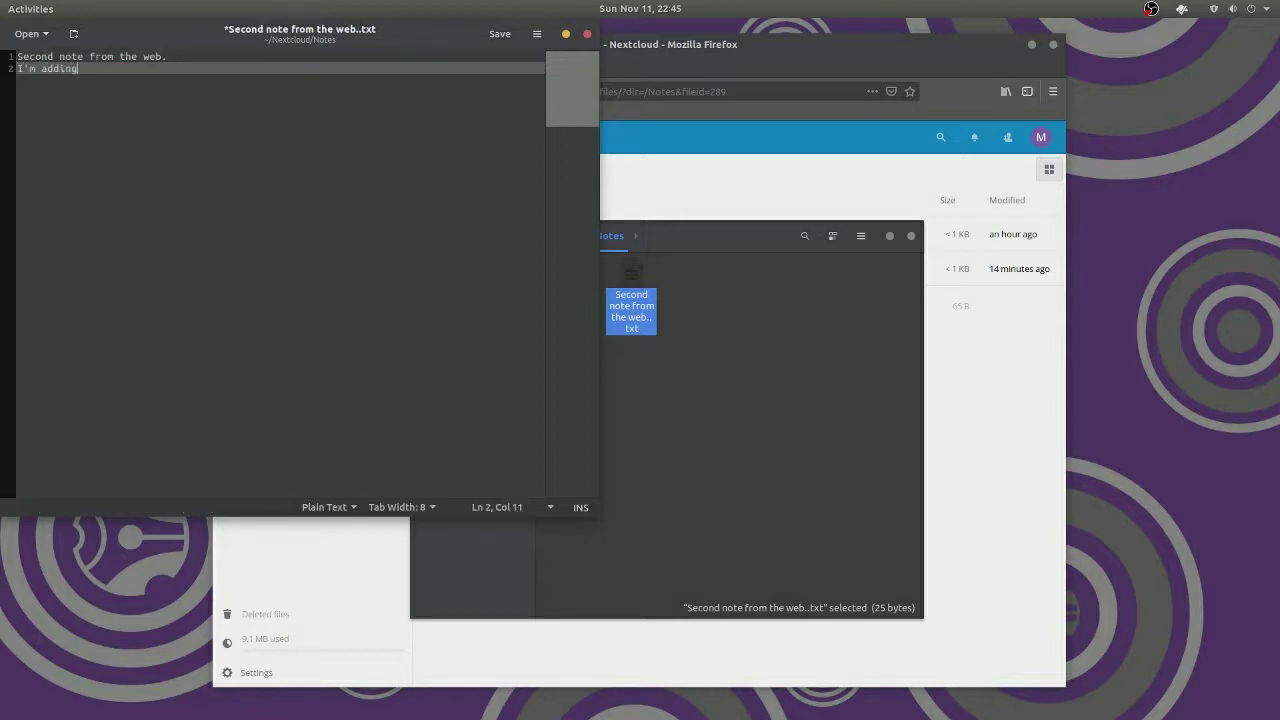
pyautogui.write(' a line.')
pyautogui.hotkey('ctrl', 's')
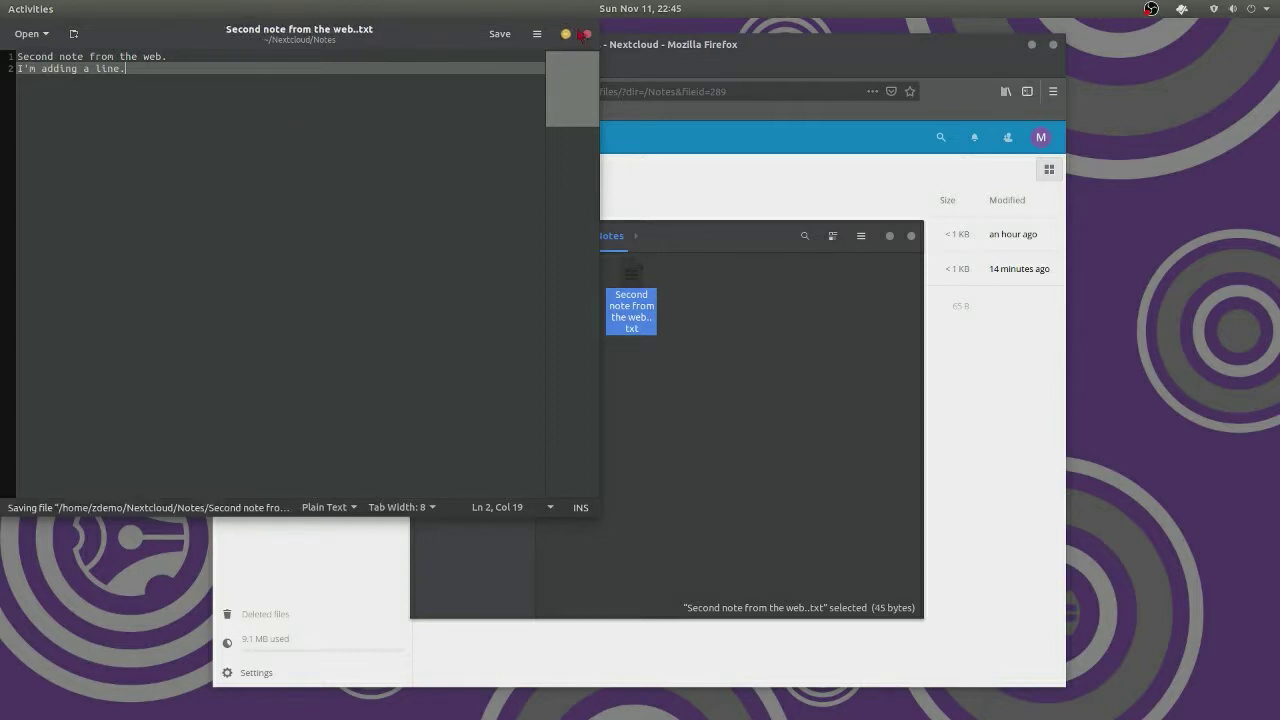
# Close gedit, reload the web Notes listing and preview the second note to confirm the synced line
pyautogui.click(587, 34)
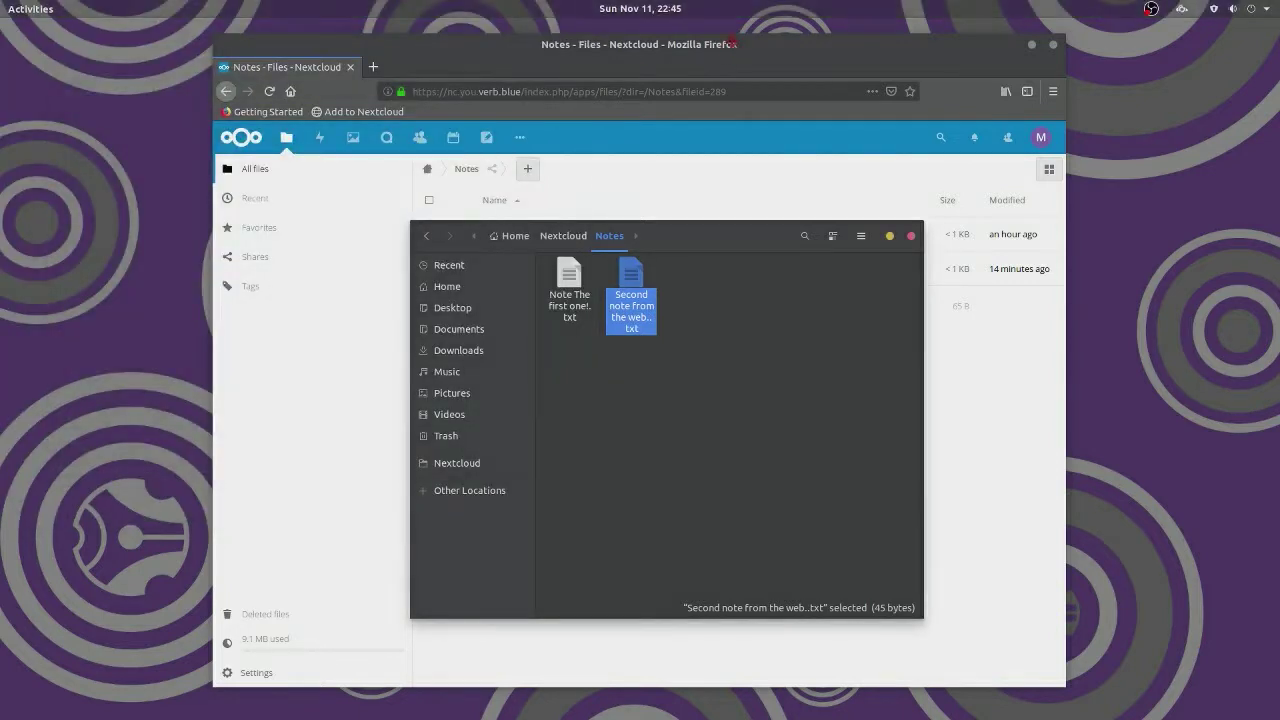
pyautogui.click(732, 47)
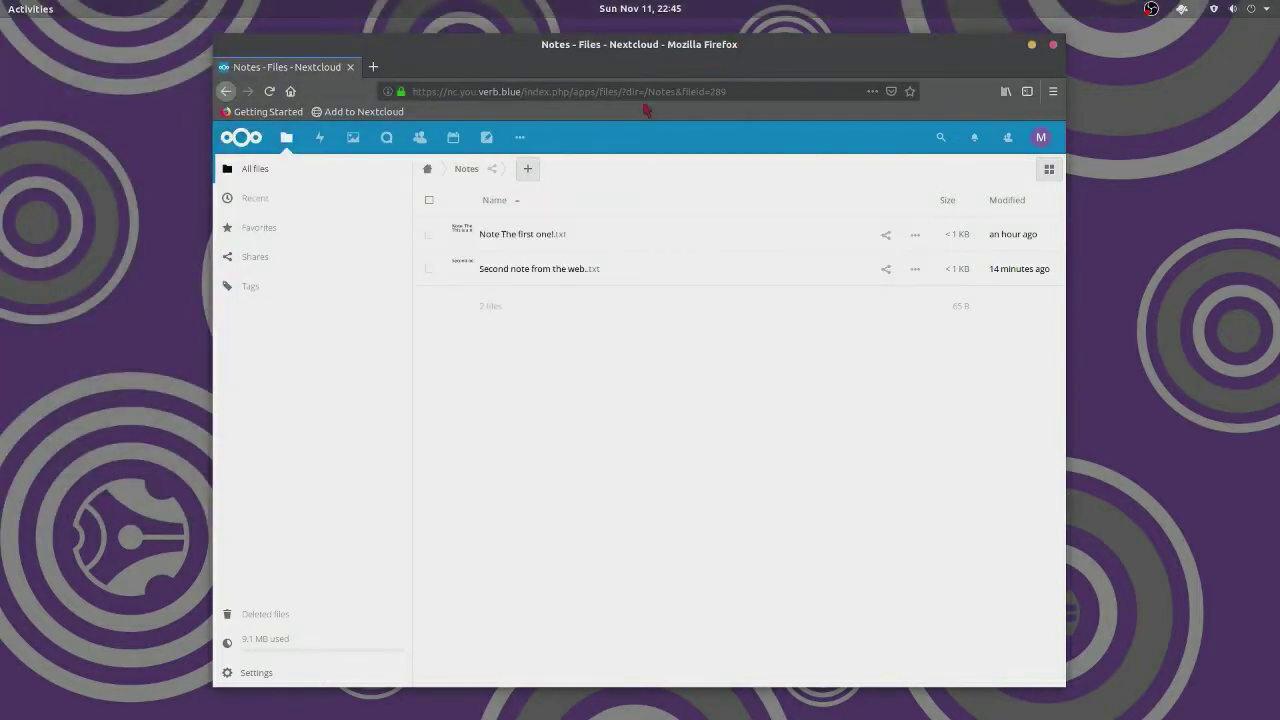
pyautogui.click(467, 168)
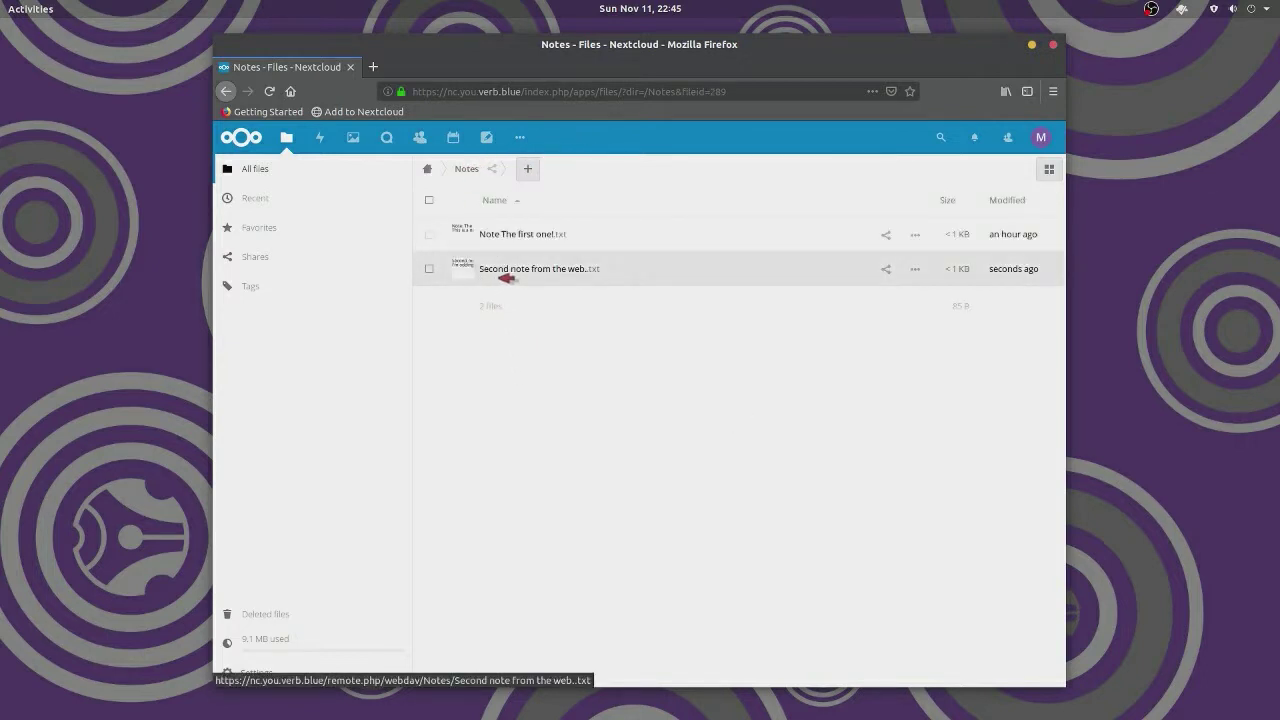
pyautogui.click(519, 272)
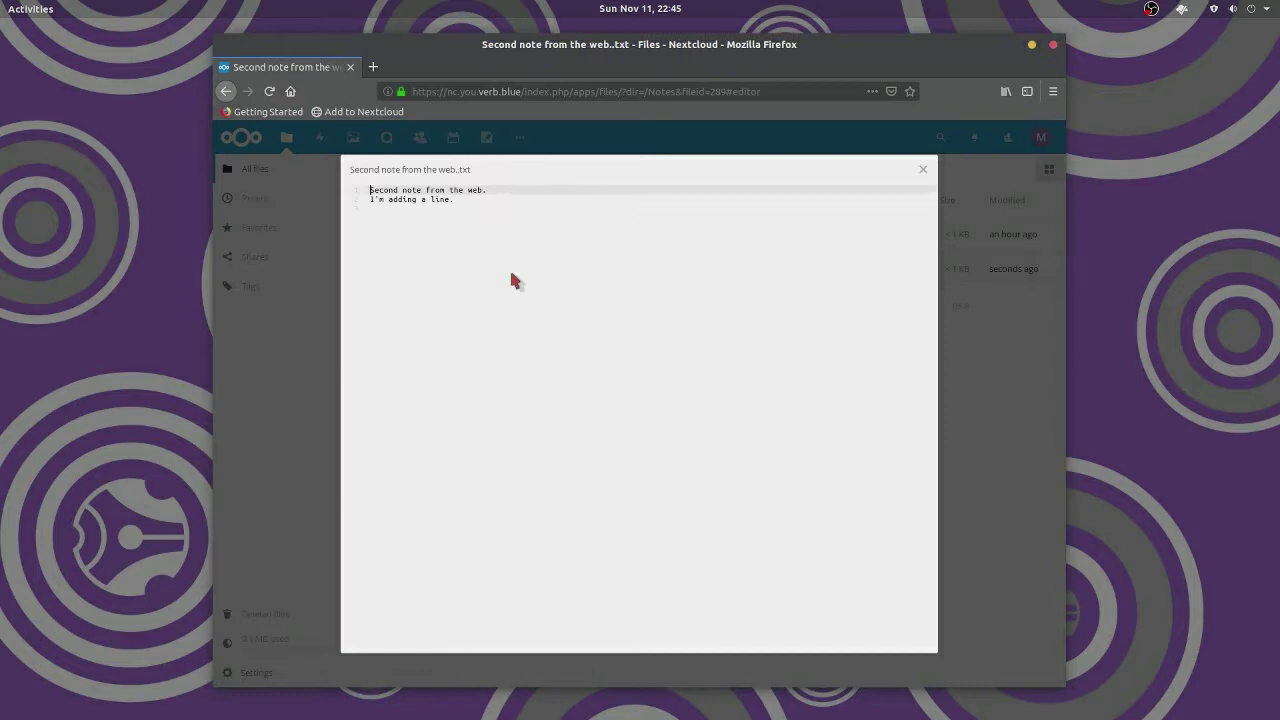
pyautogui.click(926, 171)
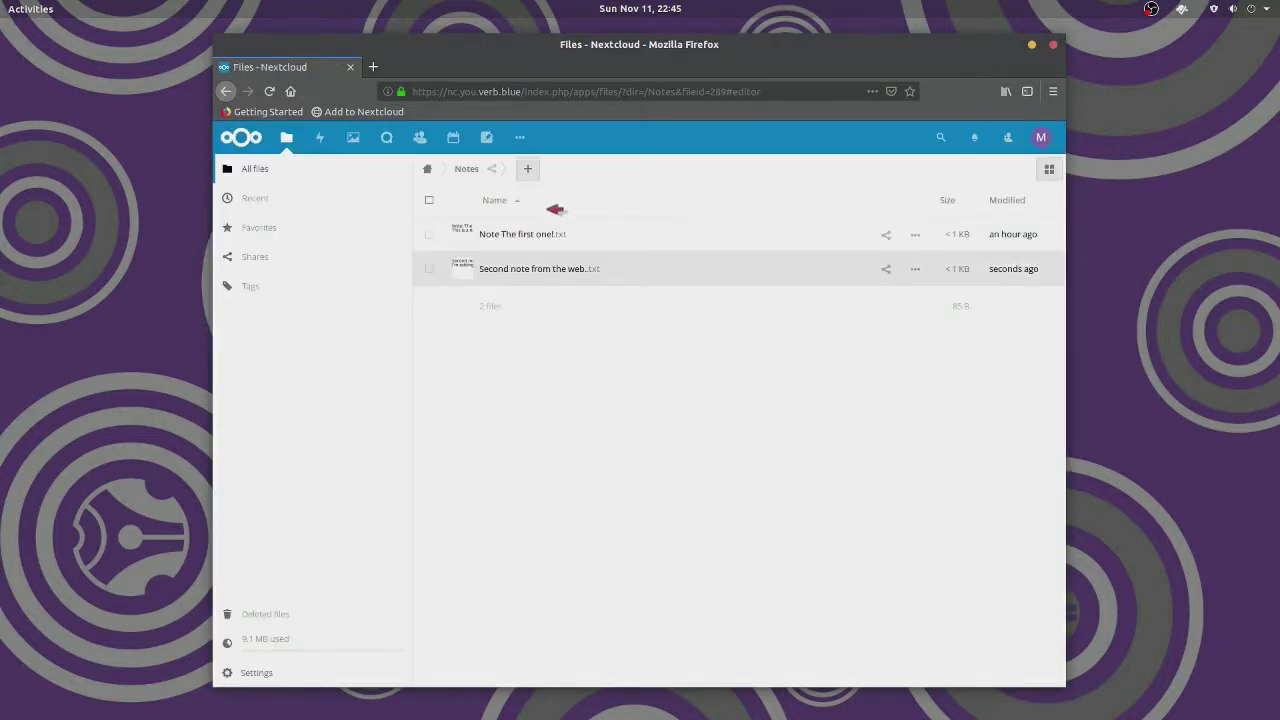
# Go back to the top-level folder and open Documents
pyautogui.click(528, 168)
pyautogui.click(525, 170)
pyautogui.click(429, 169)
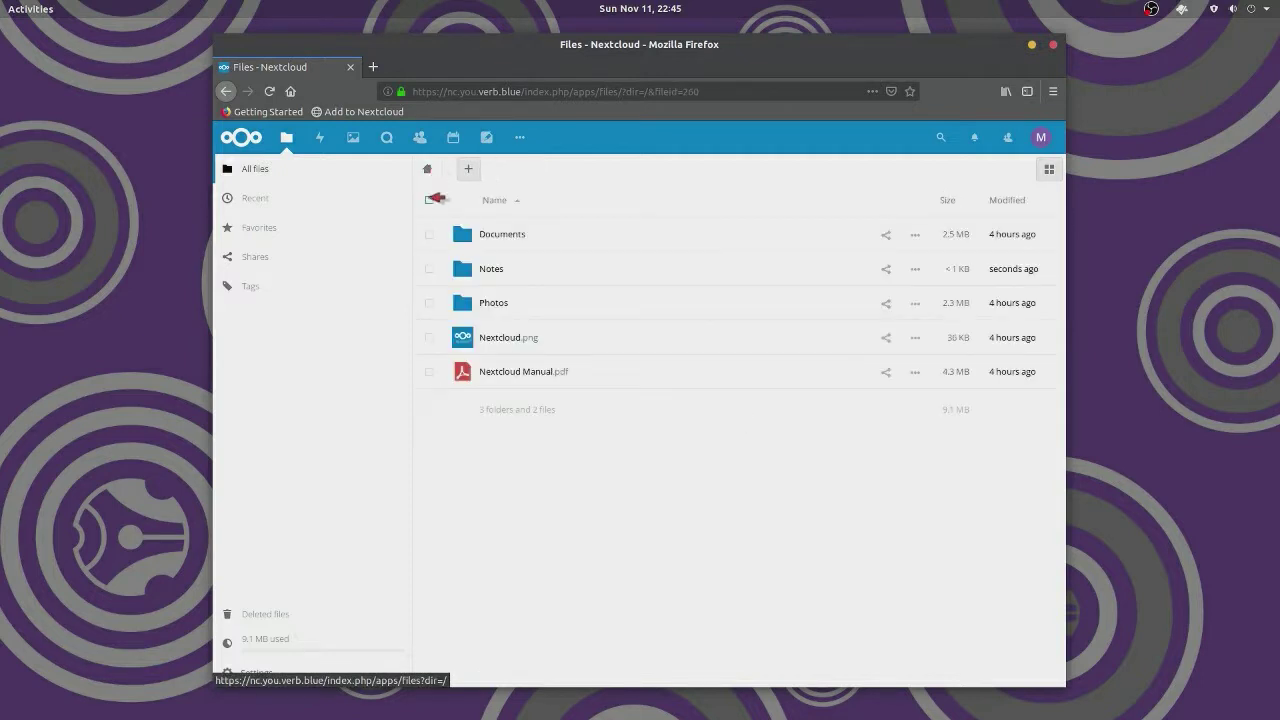
pyautogui.click(503, 240)
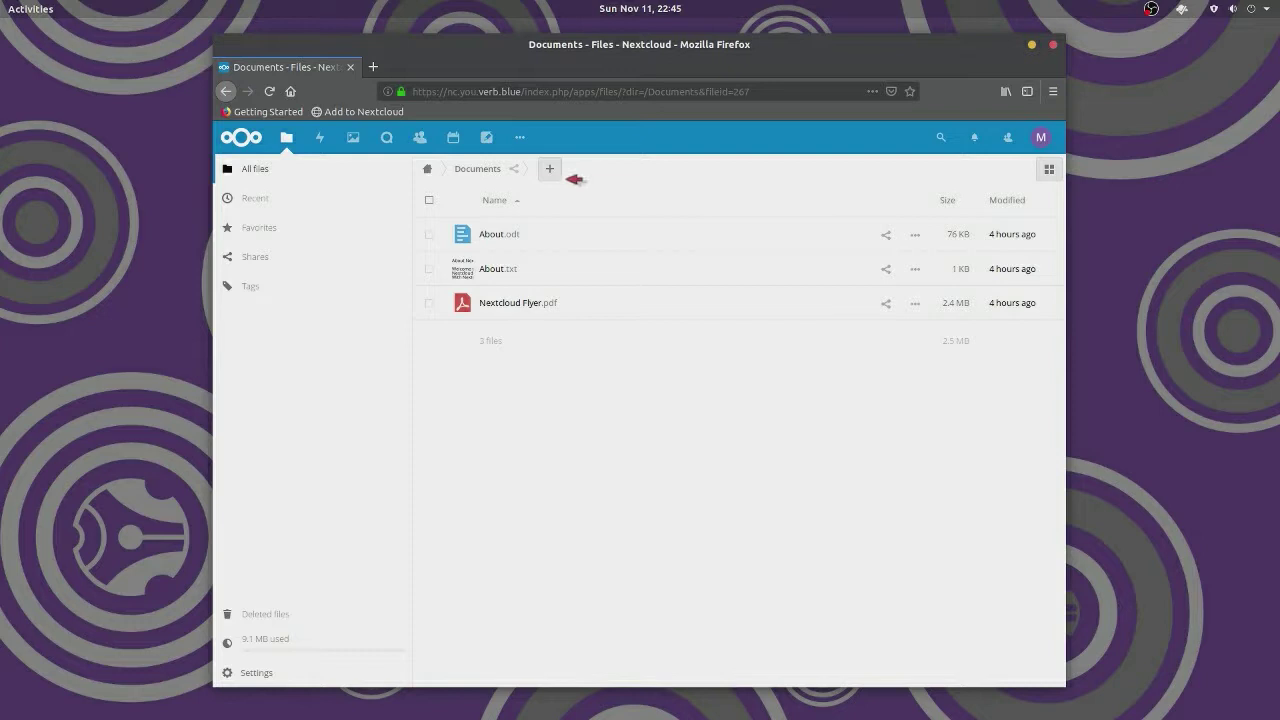
# Create a new text file named 'New markdown file.md' and open it in the editor
pyautogui.click(561, 168)
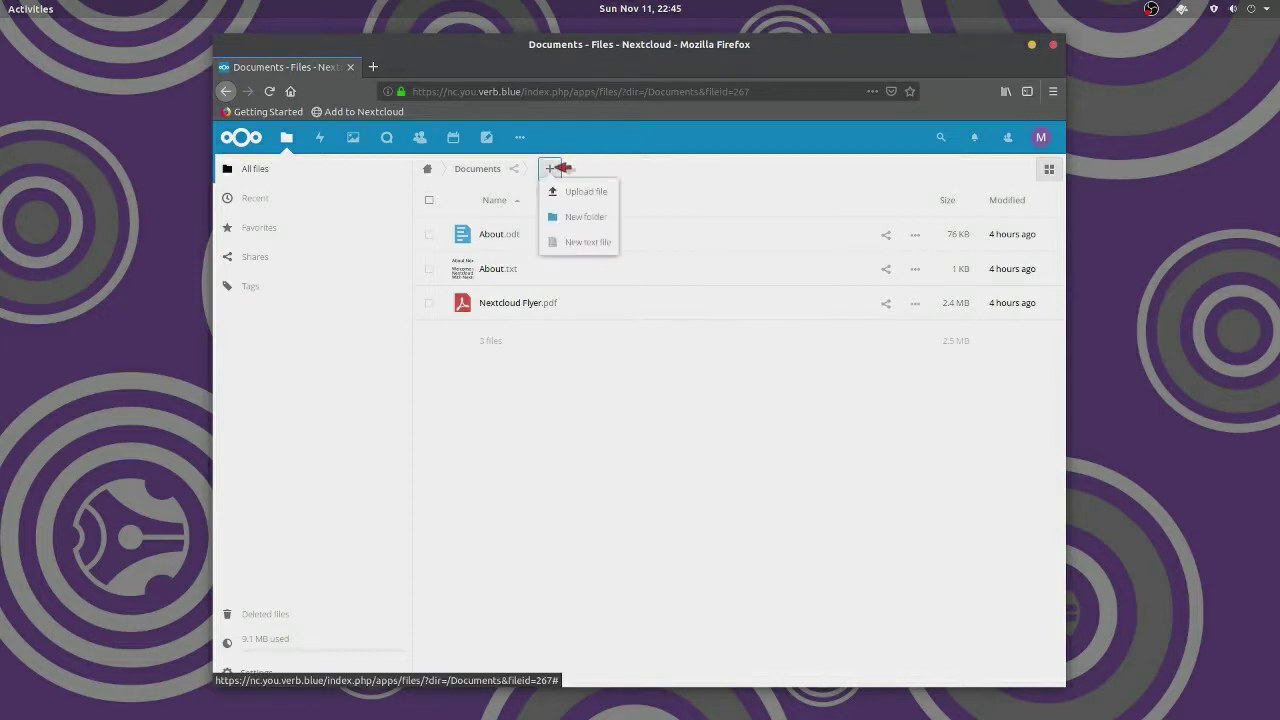
pyautogui.click(590, 242)
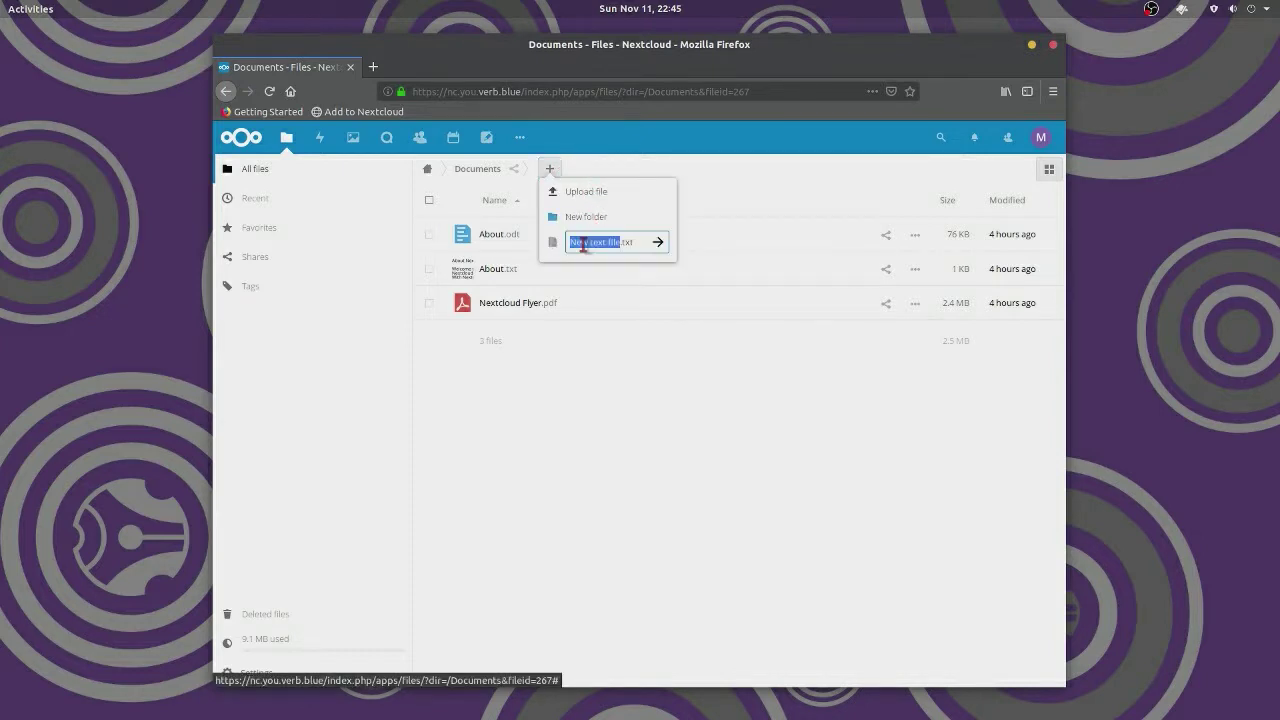
pyautogui.press('Right')
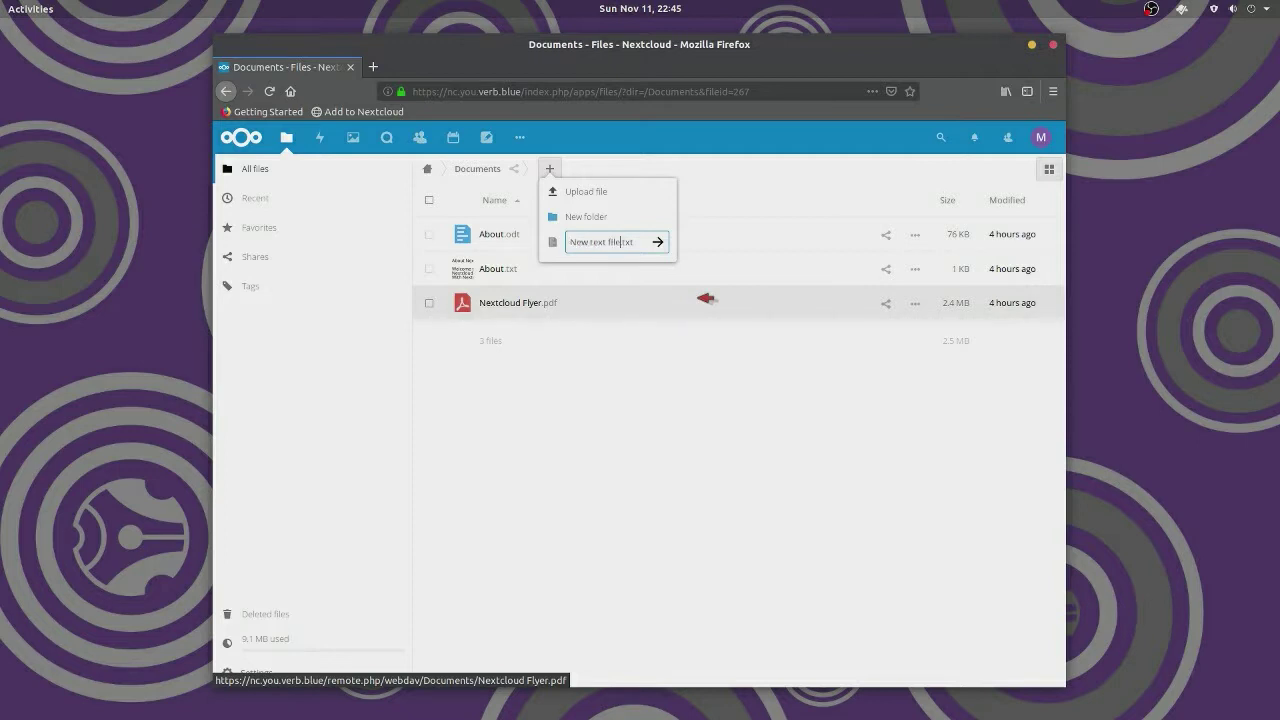
pyautogui.write('md')
pyautogui.press('BackSpace')
pyautogui.press('BackSpace')
pyautogui.press('BackSpace')
pyautogui.press('BackSpace')
pyautogui.press('BackSpace')
pyautogui.write('markdown')
pyautogui.press('Return')
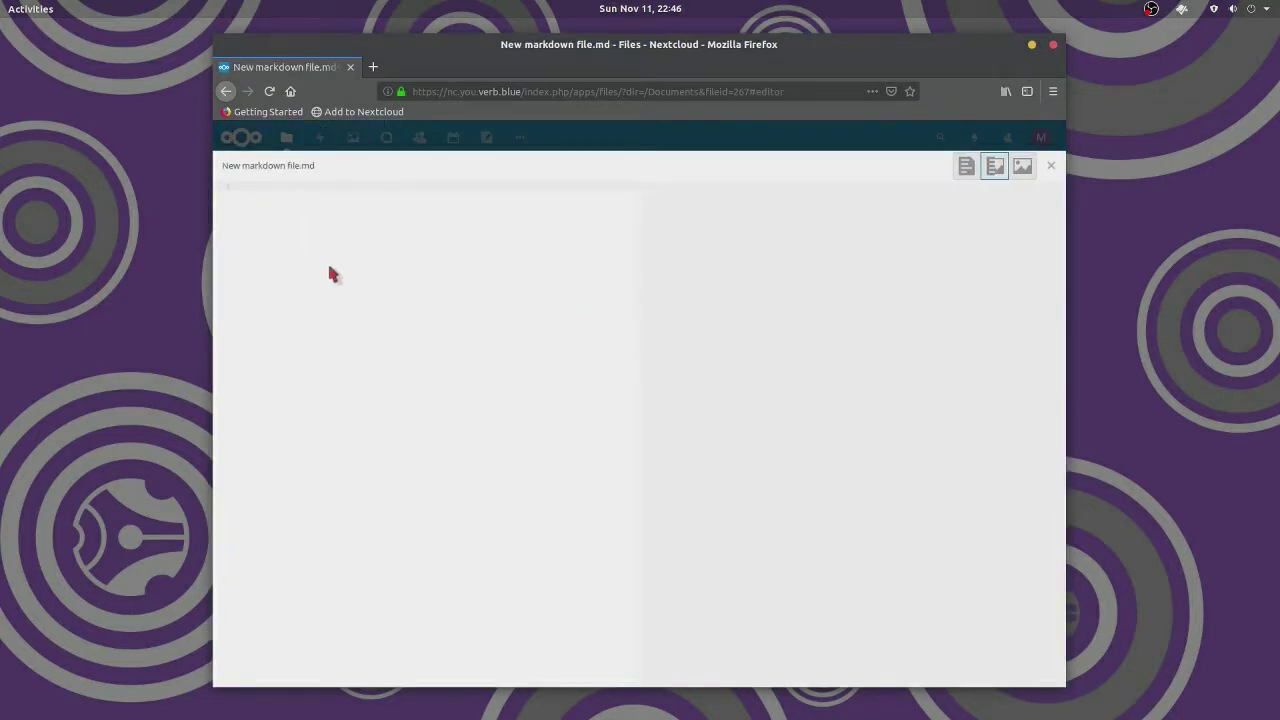
# Type 'This is text.' followed by headings 'This is Heading One', 'This is heading two' and 'H3'
pyautogui.write('This is text.')
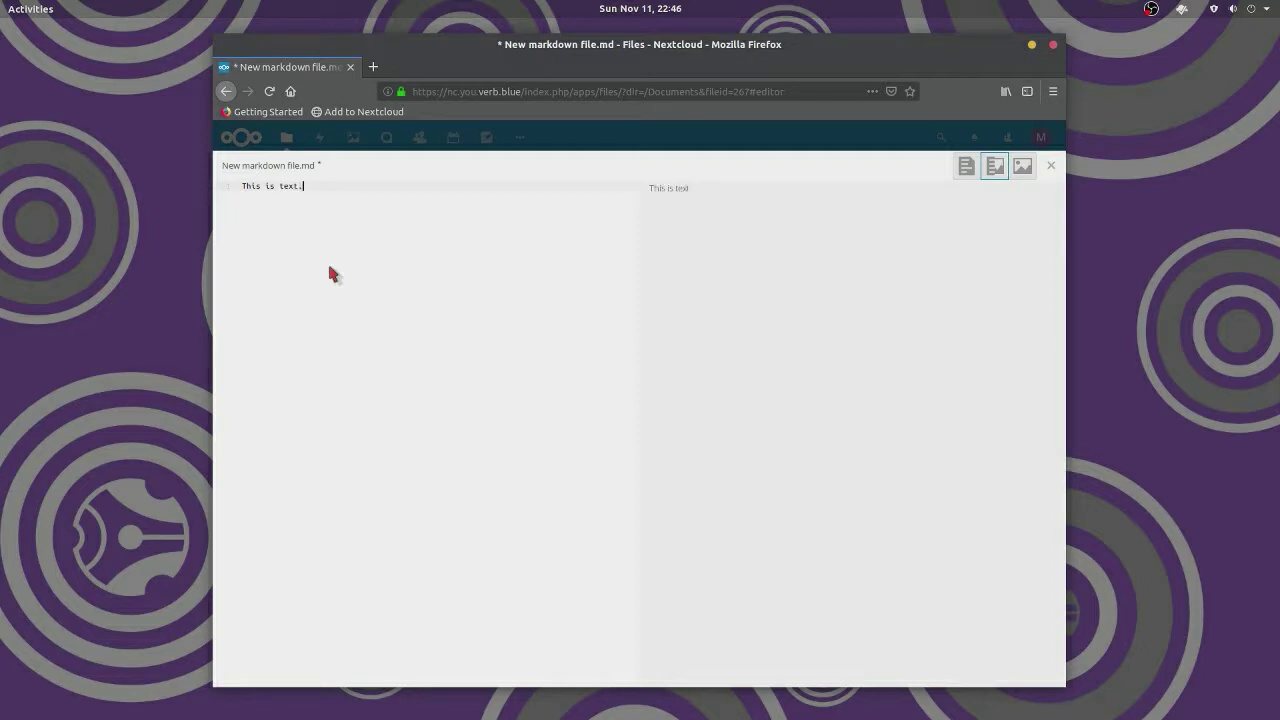
pyautogui.press('Return')
pyautogui.write('# This is Heading One')
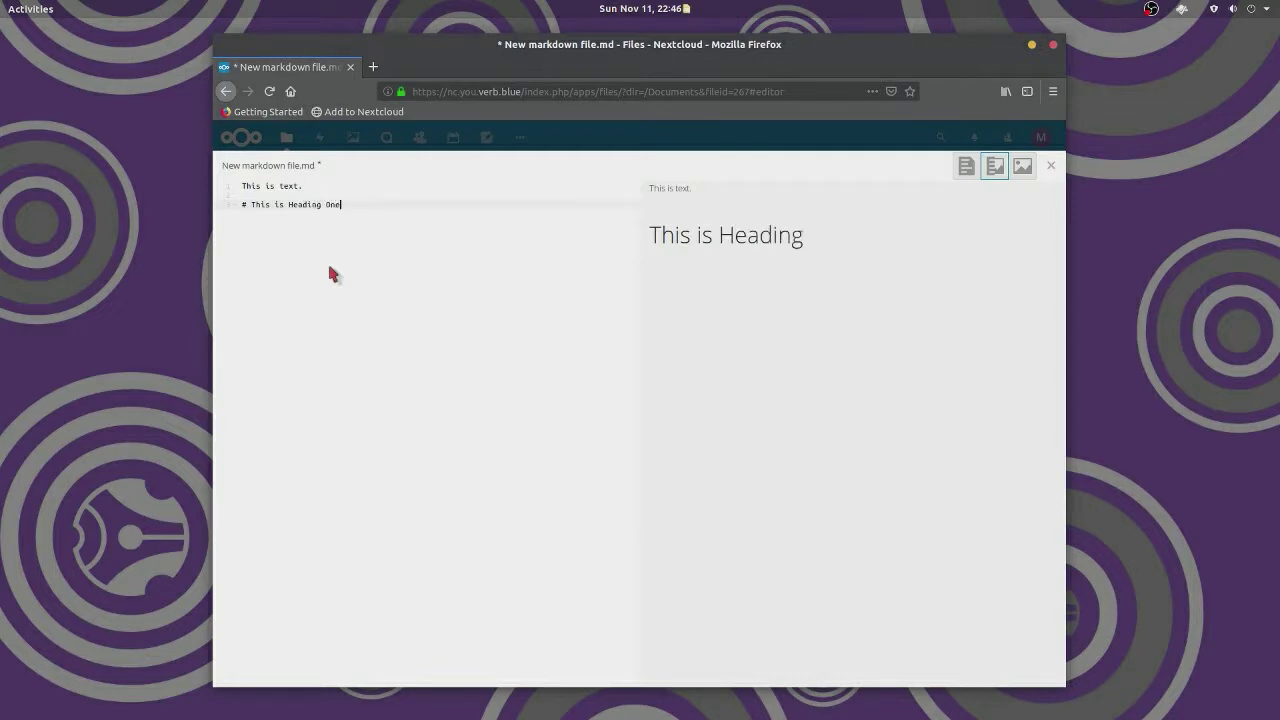
pyautogui.press('Return')
pyautogui.write('## This is')
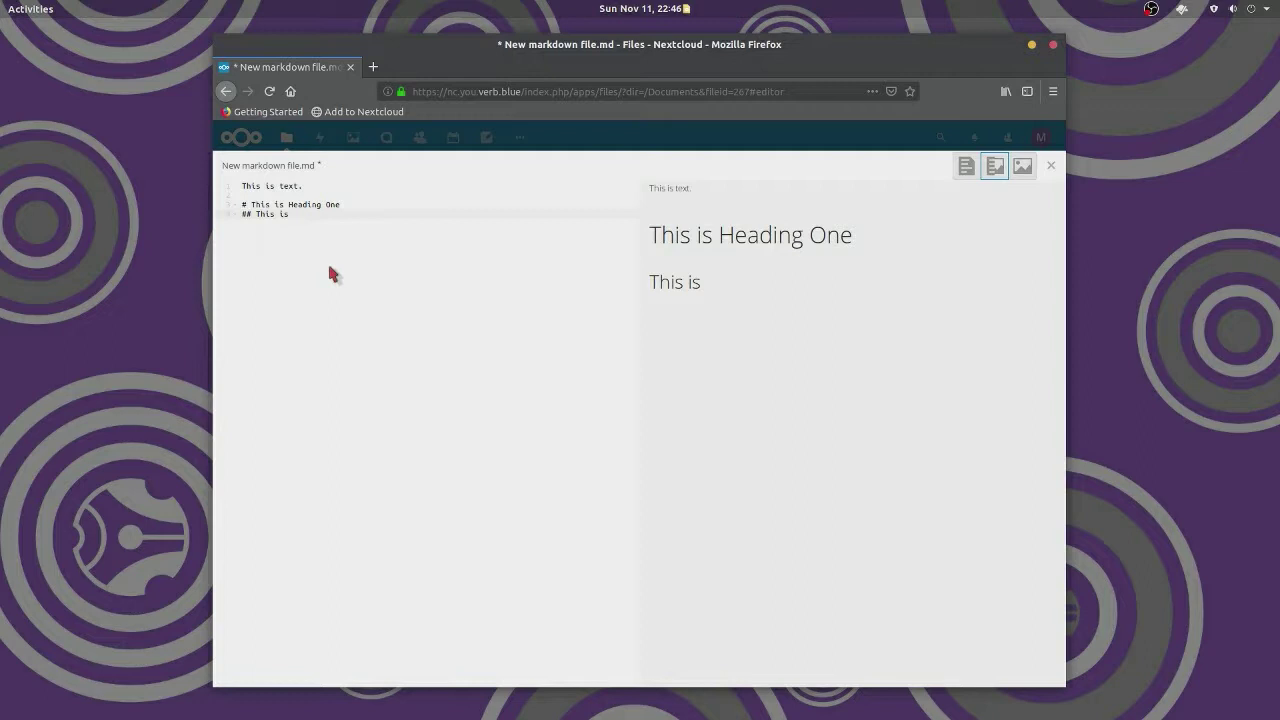
pyautogui.write(' heading two ')
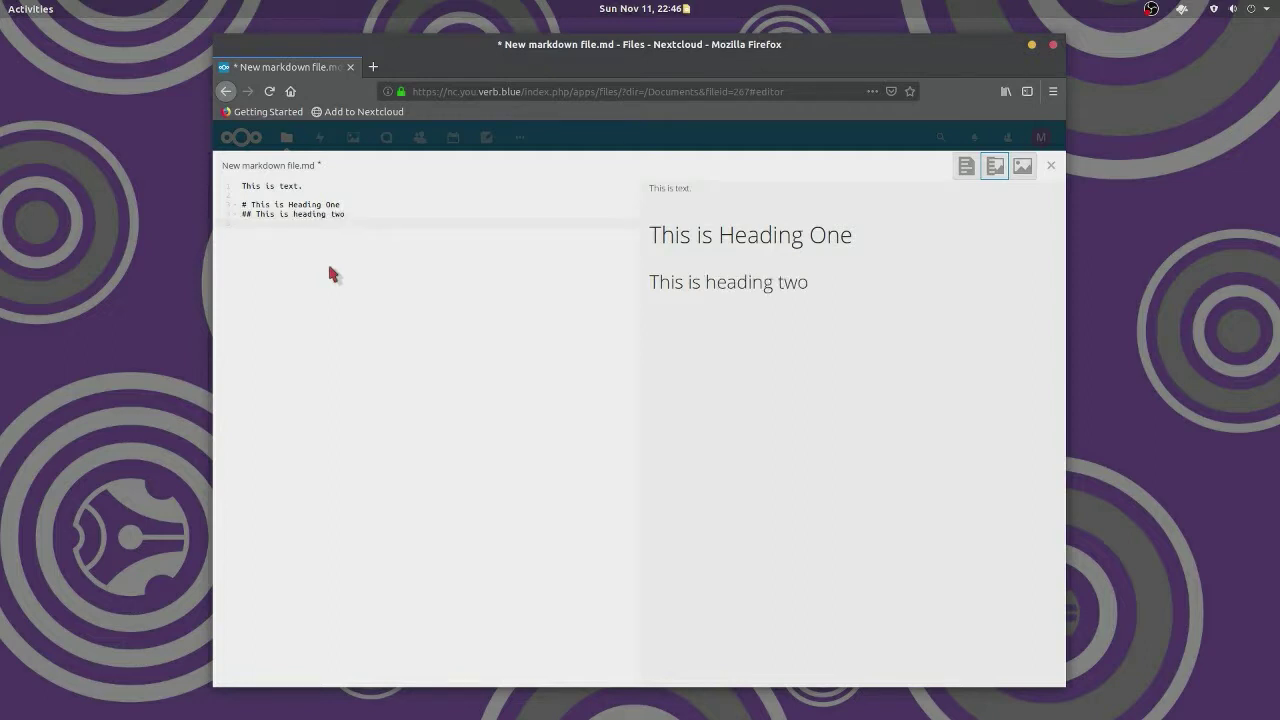
pyautogui.write('### H3')
pyautogui.press('Return')
# Add the headings '#### heading Four', '##### Heading Five' and '###### Done at six'
pyautogui.write('#### heading')
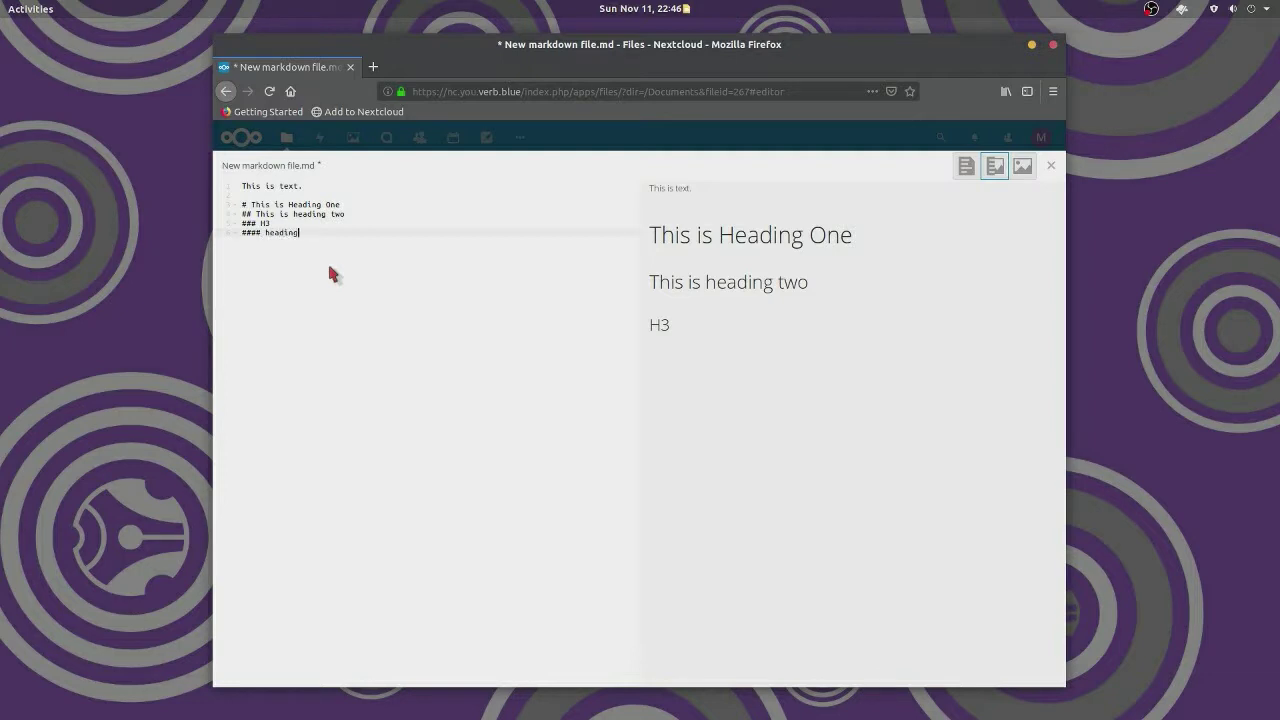
pyautogui.write(' Four')
pyautogui.press('Return')
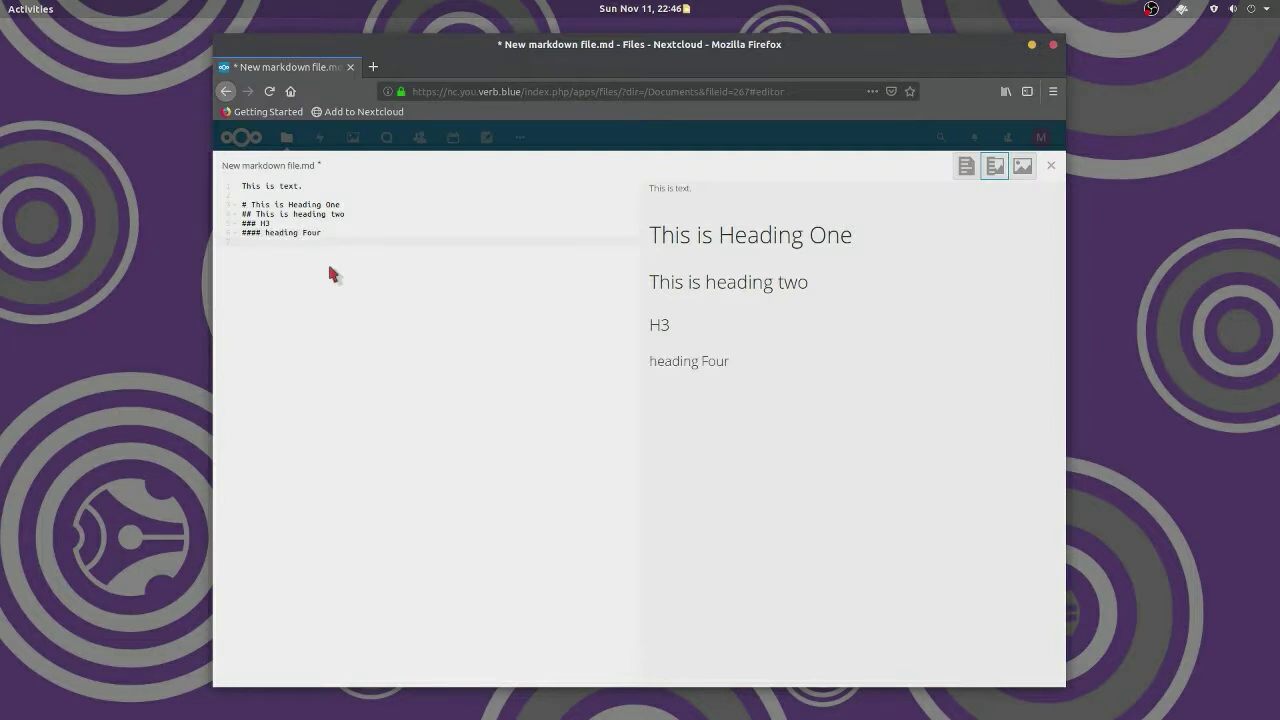
pyautogui.write('##### Heading Five')
pyautogui.press('Return')
pyautogui.write('######')
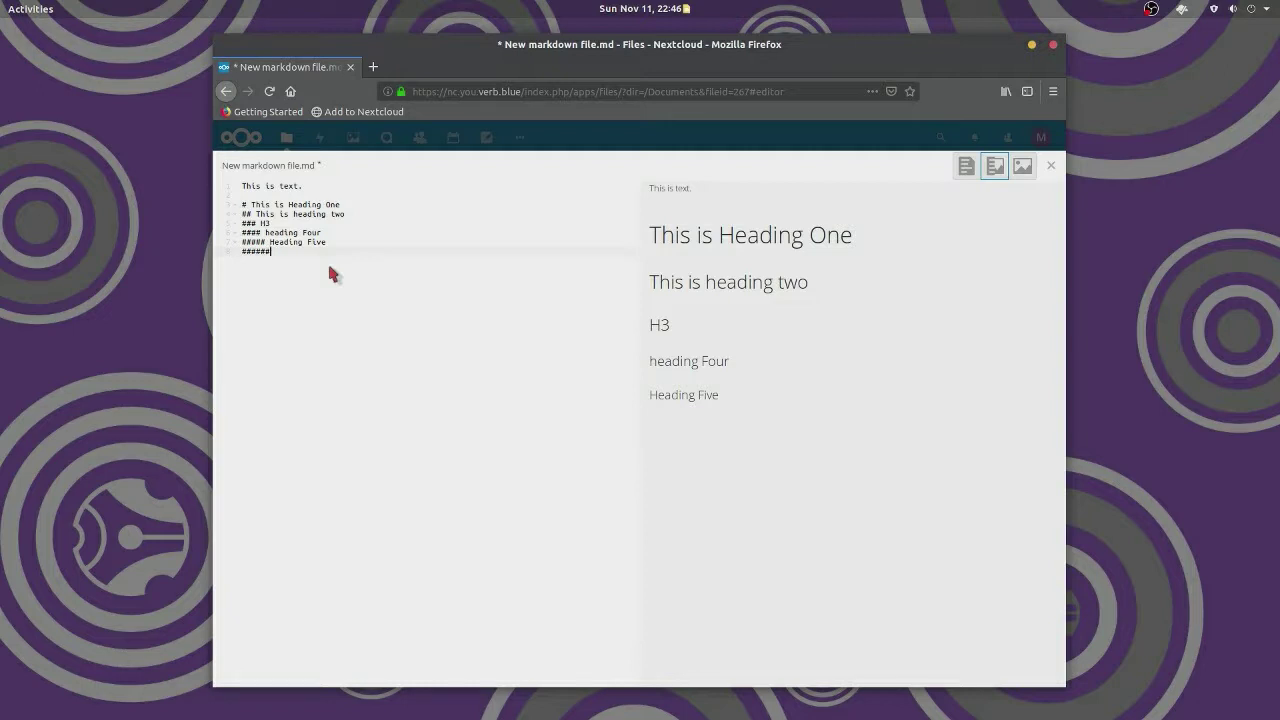
pyautogui.write(' Done at six')
# Add paragraphs 'Paragraph.', 'Same paragraph.' and 'New Paragraph.' below the headings
pyautogui.press('Return')
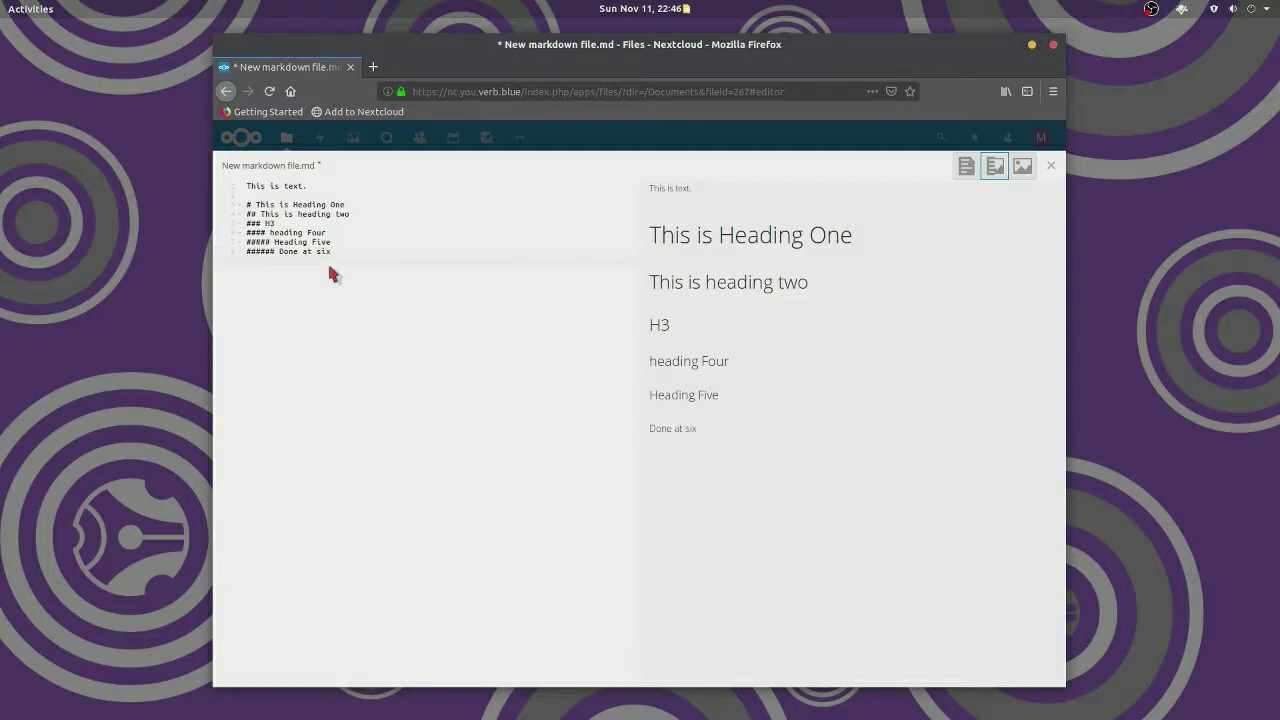
pyautogui.press('Return')
pyautogui.write('Paragraph.')
pyautogui.press('Return')
pyautogui.write('Same paragraph.')
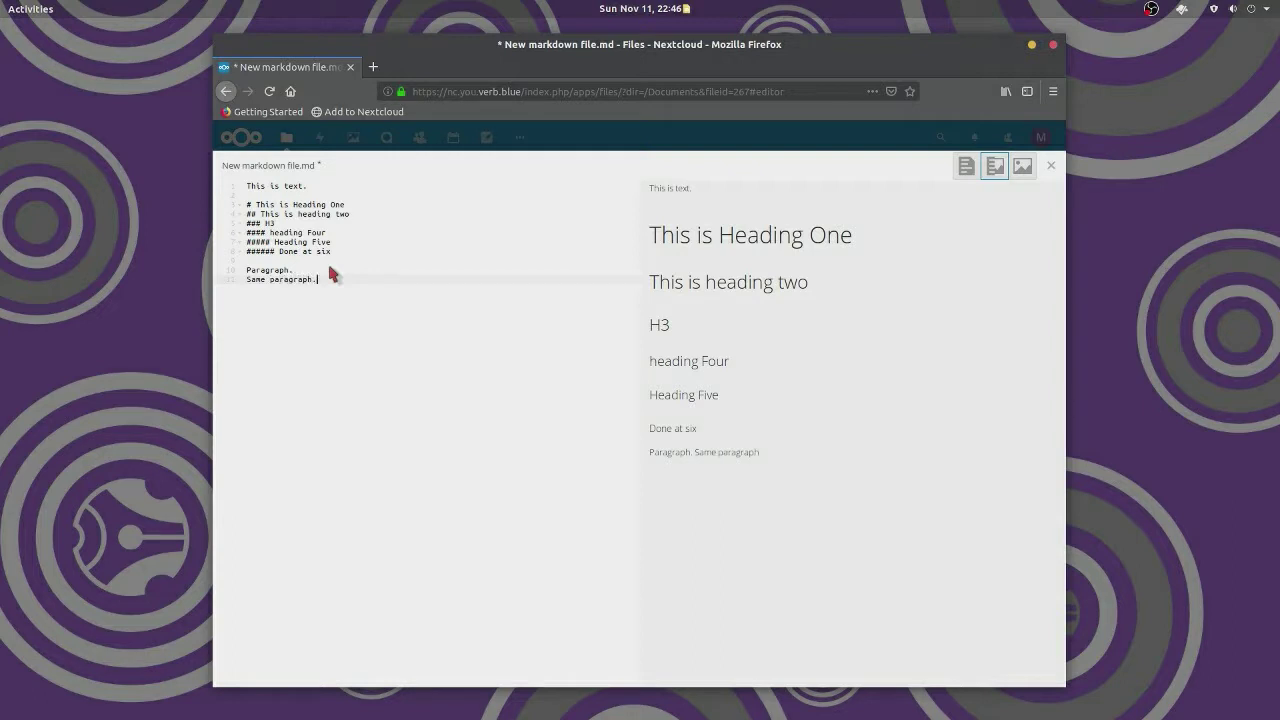
pyautogui.press('Return')
pyautogui.press('Return')
pyautogui.write('New Paragraph.')
pyautogui.press('Return')
pyautogui.press('Return')
# Add the italic line *Italics*
pyautogui.write('**')
pyautogui.press('BackSpace')
pyautogui.write('Italic')
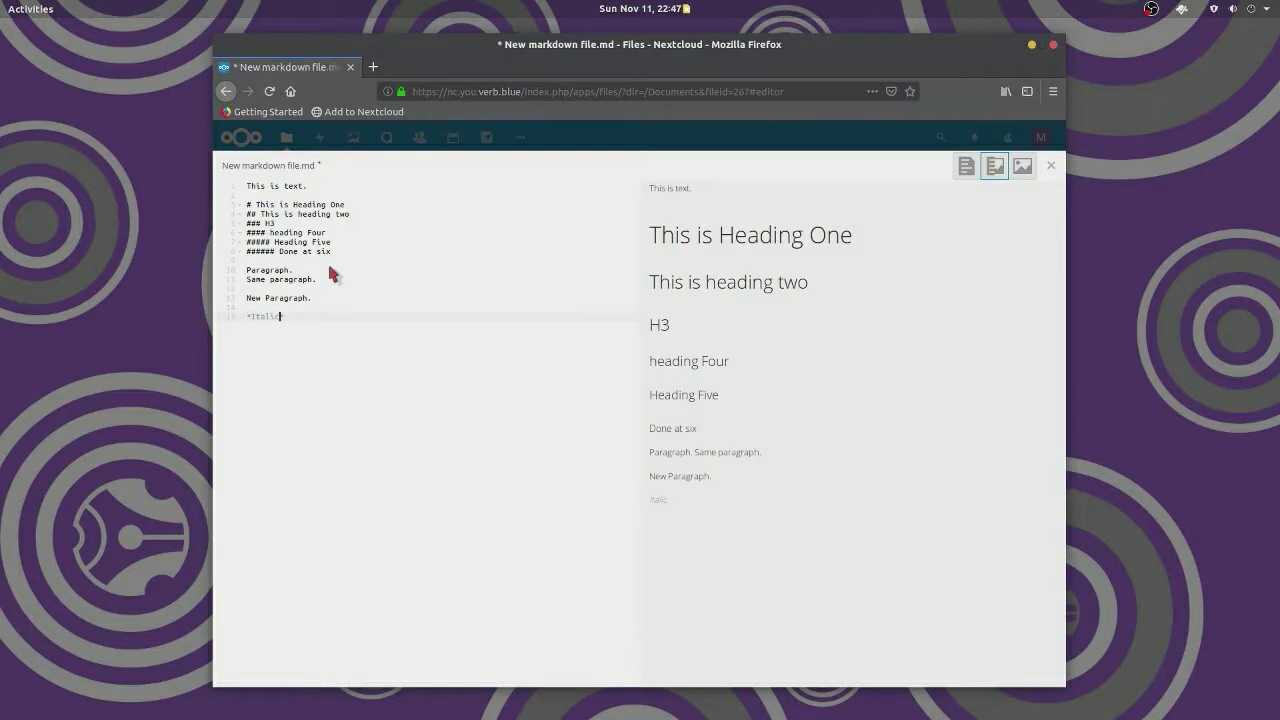
pyautogui.write('s*')
pyautogui.press('Return')
# Add bullets 'Bullet point one', 'Another bullet' and numbered items 'Numbered items', 'Number two'
pyautogui.write('- Bullet point one')
pyautogui.press('Return')
pyautogui.write('Ano')
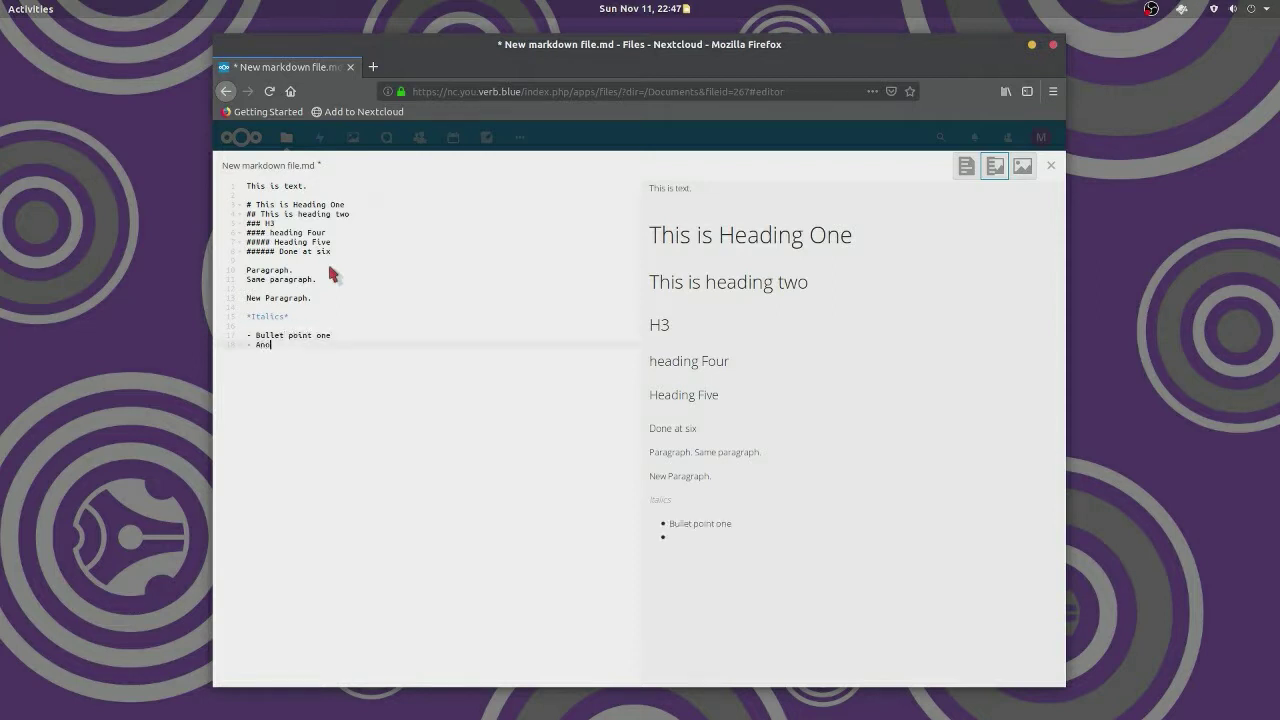
pyautogui.write('ther bullet')
pyautogui.press('Return')
pyautogui.press('Return')
pyautogui.write('1. Numbered items')
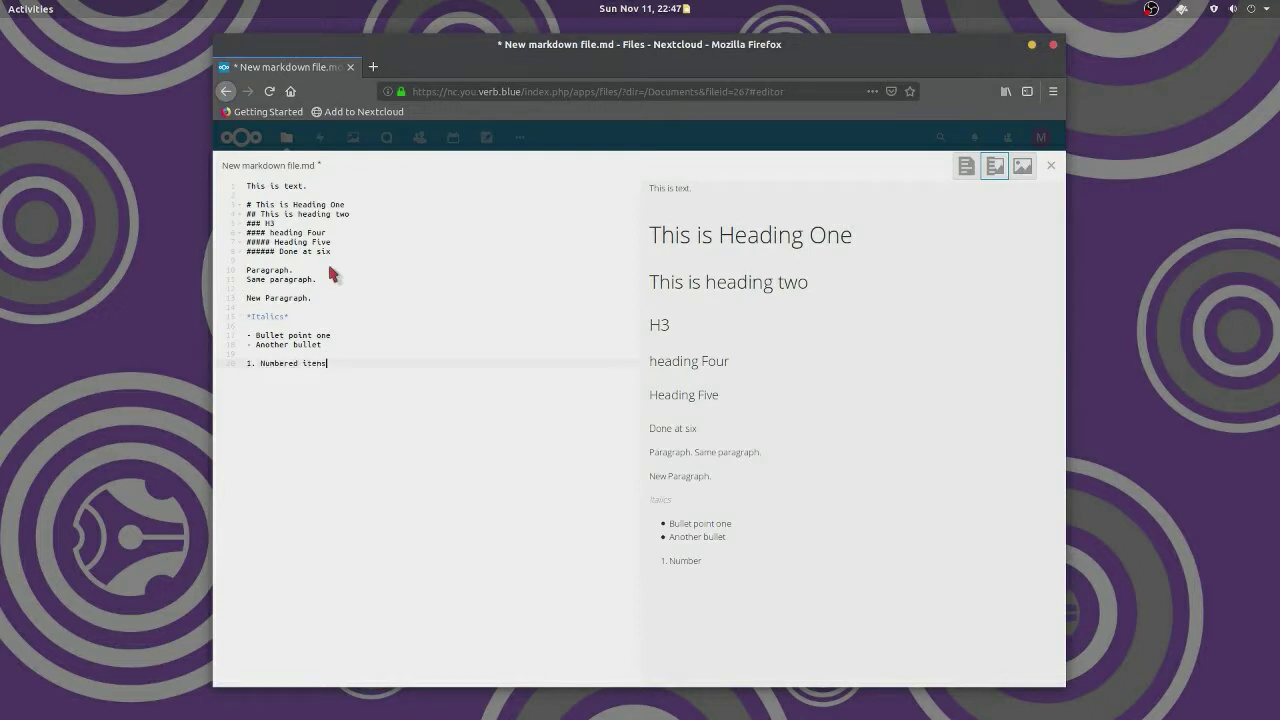
pyautogui.press('Return')
pyautogui.write('Number two')
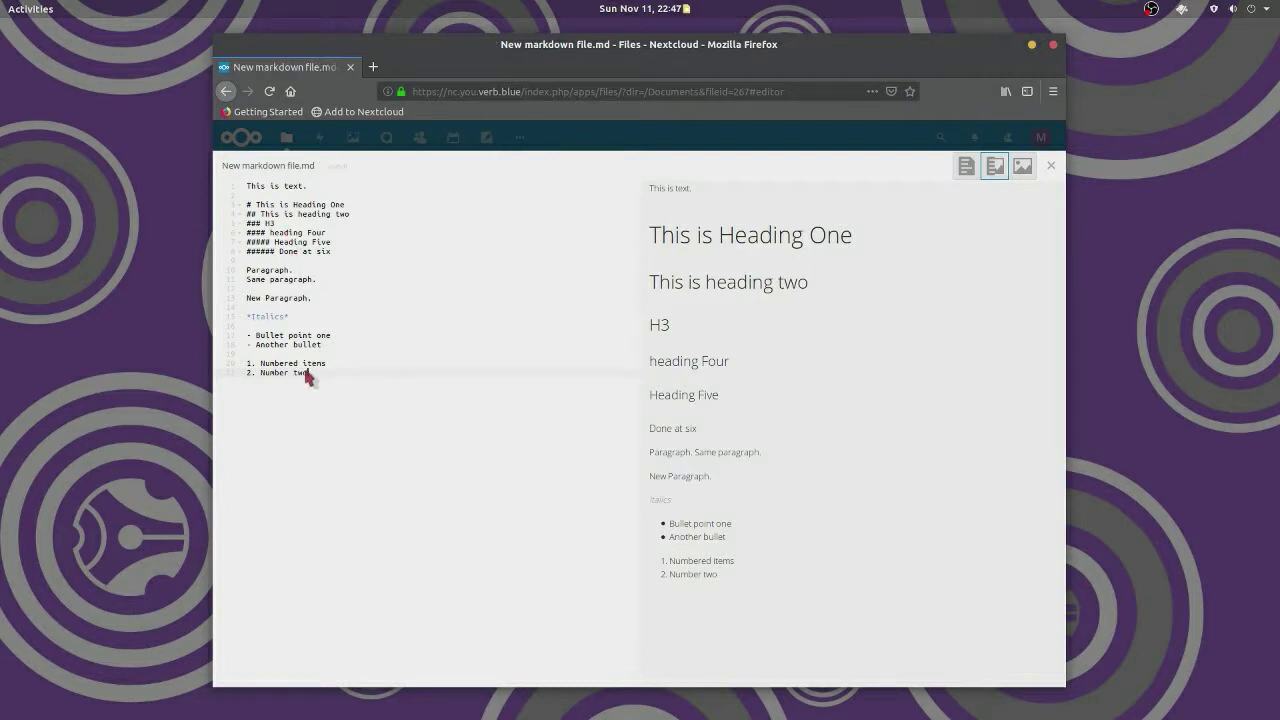
# Try the Preview, Edit and Mixed view modes, then close the markdown editor
pyautogui.moveTo(310, 372); pyautogui.dragTo(247, 186)
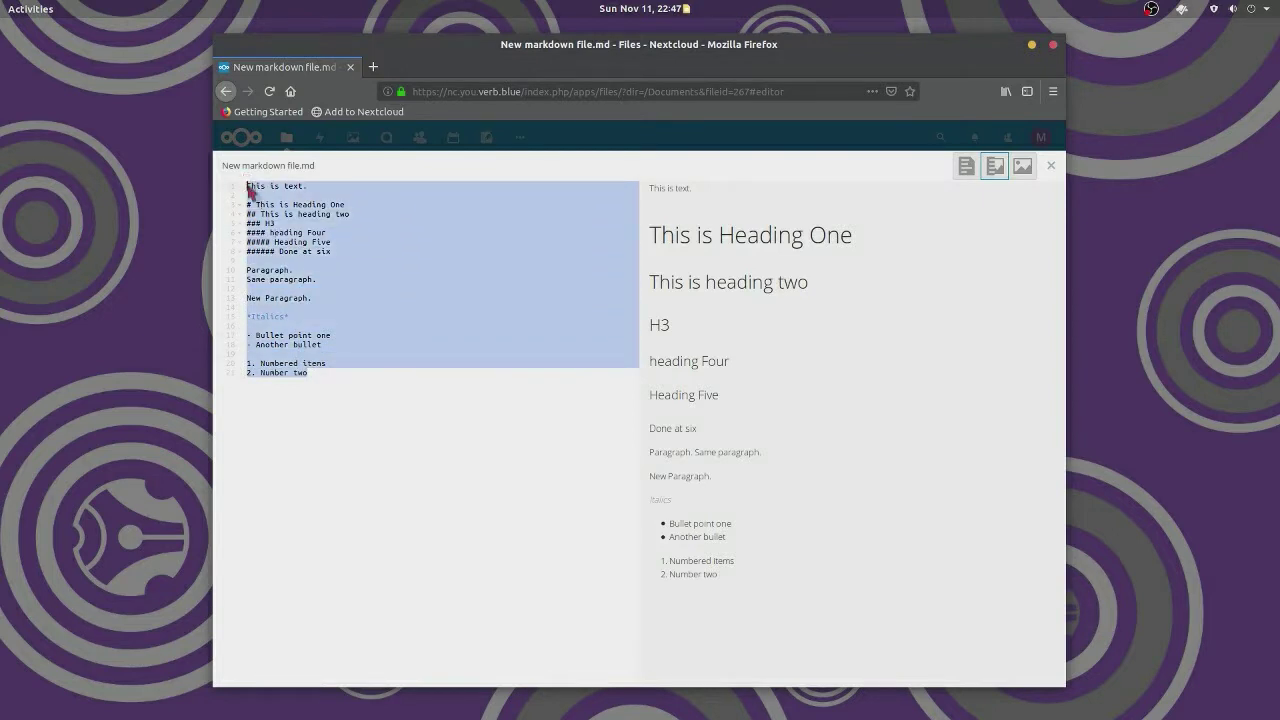
pyautogui.click(336, 381)
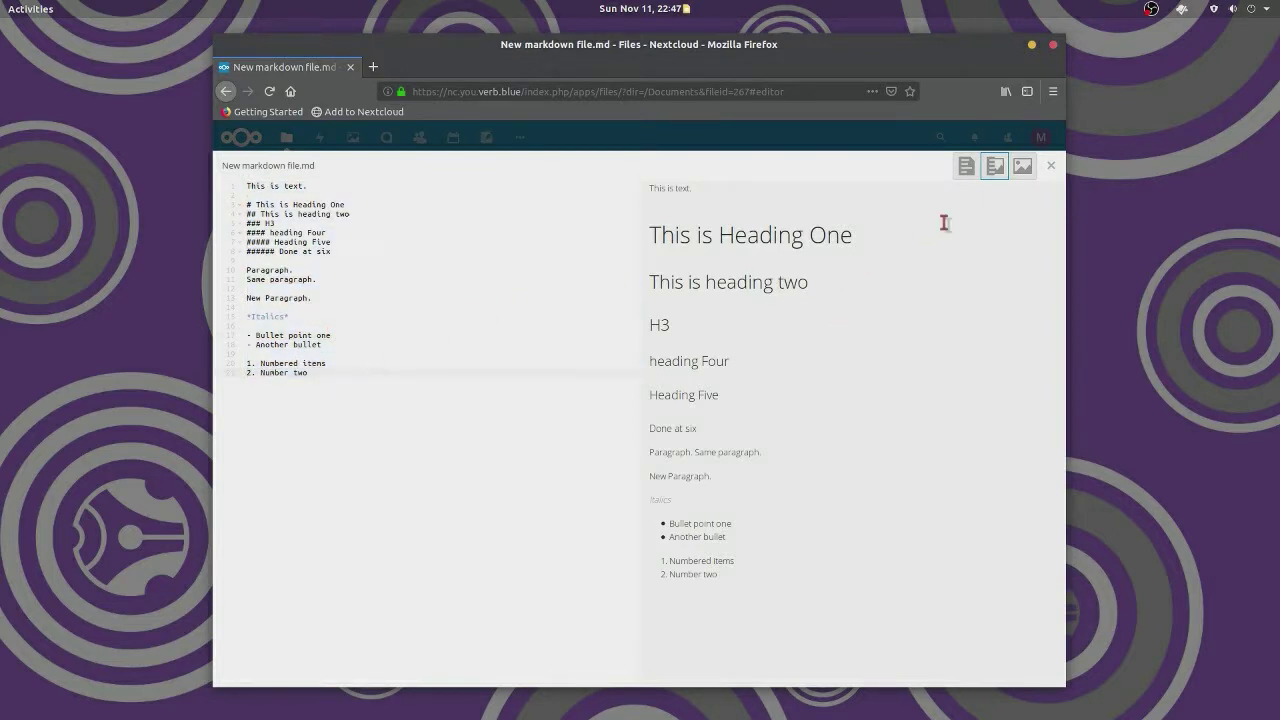
pyautogui.click(1022, 167)
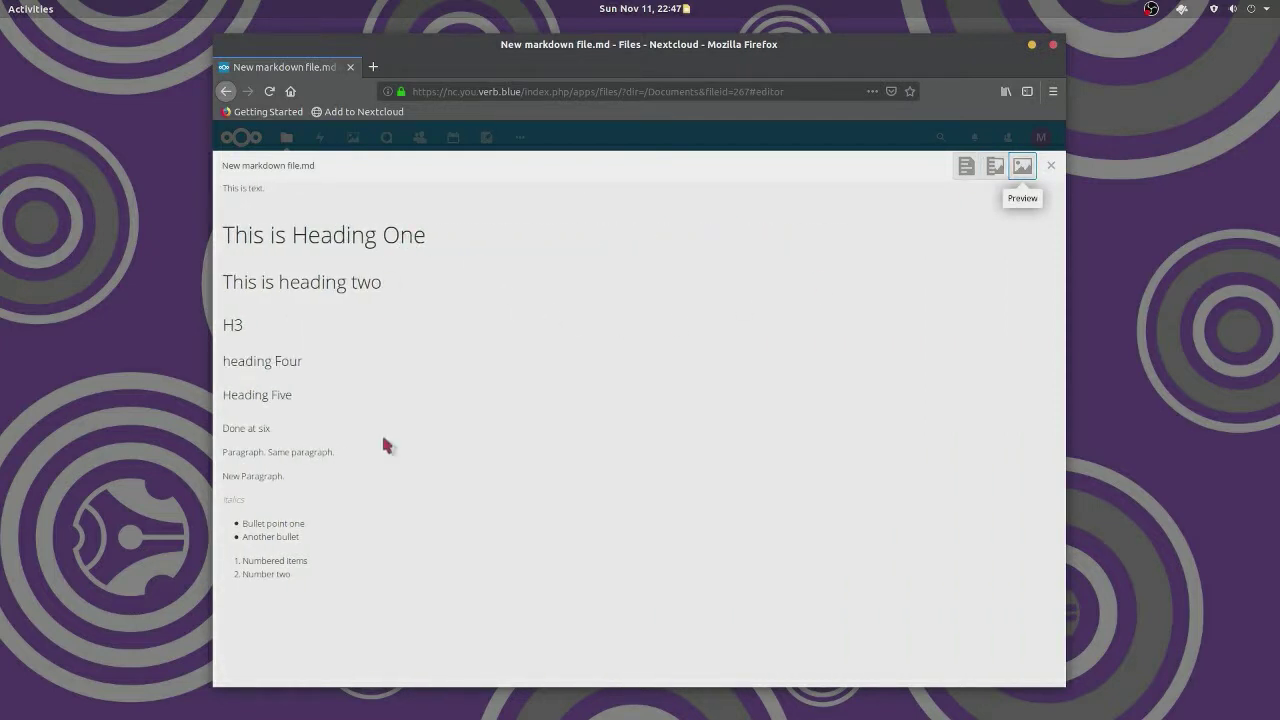
pyautogui.click(995, 167)
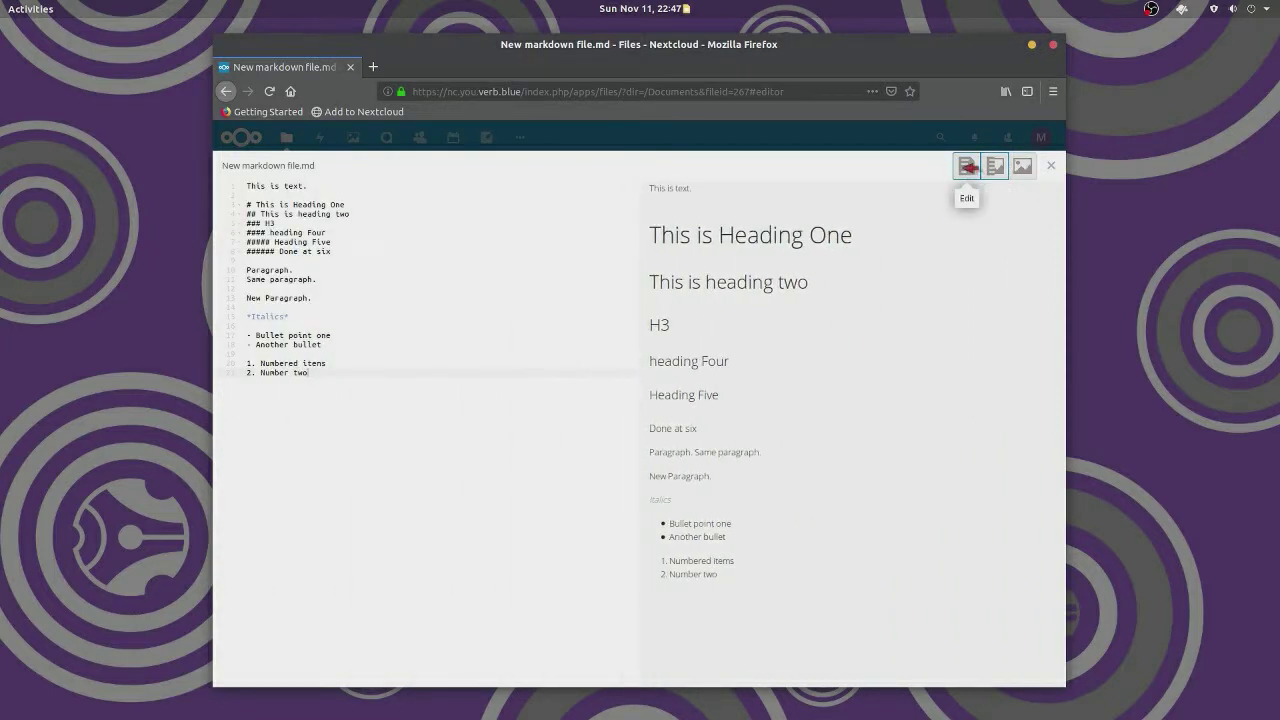
pyautogui.click(966, 167)
pyautogui.click(866, 171)
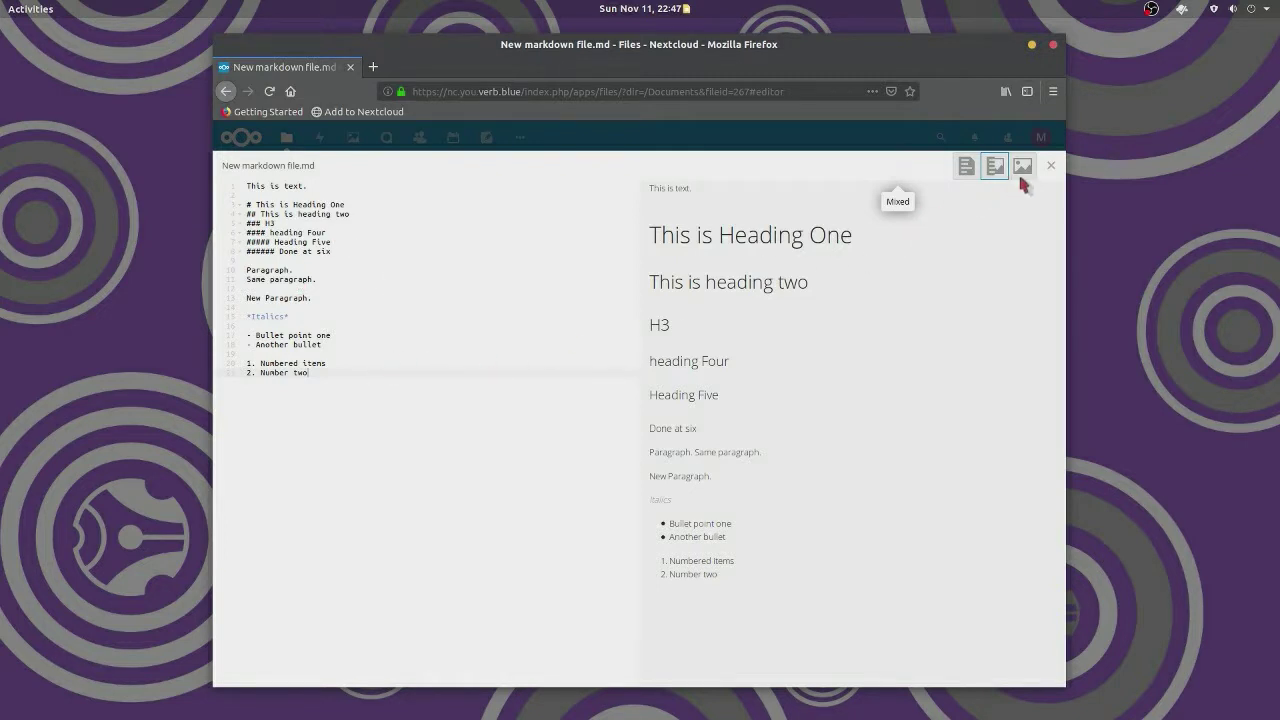
pyautogui.click(1051, 165)
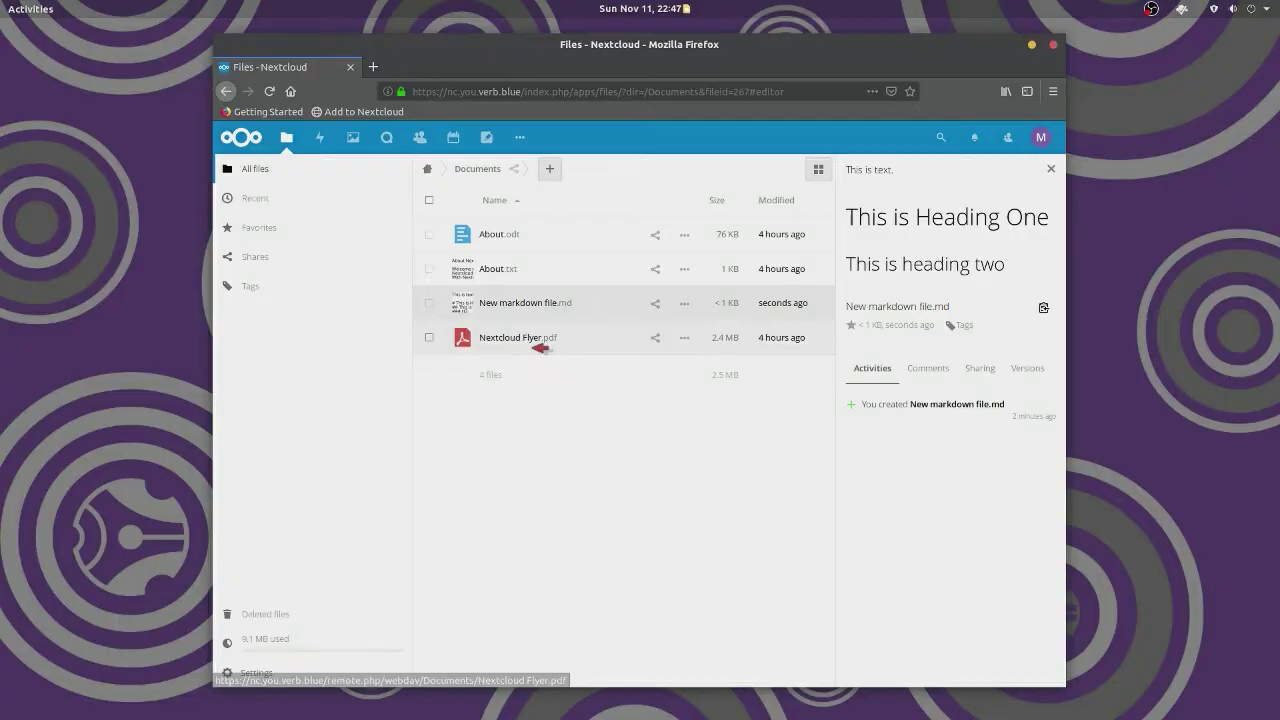
# Switch to Files, open Nextcloud > Documents and select New markdown file.md
pyautogui.press('super')
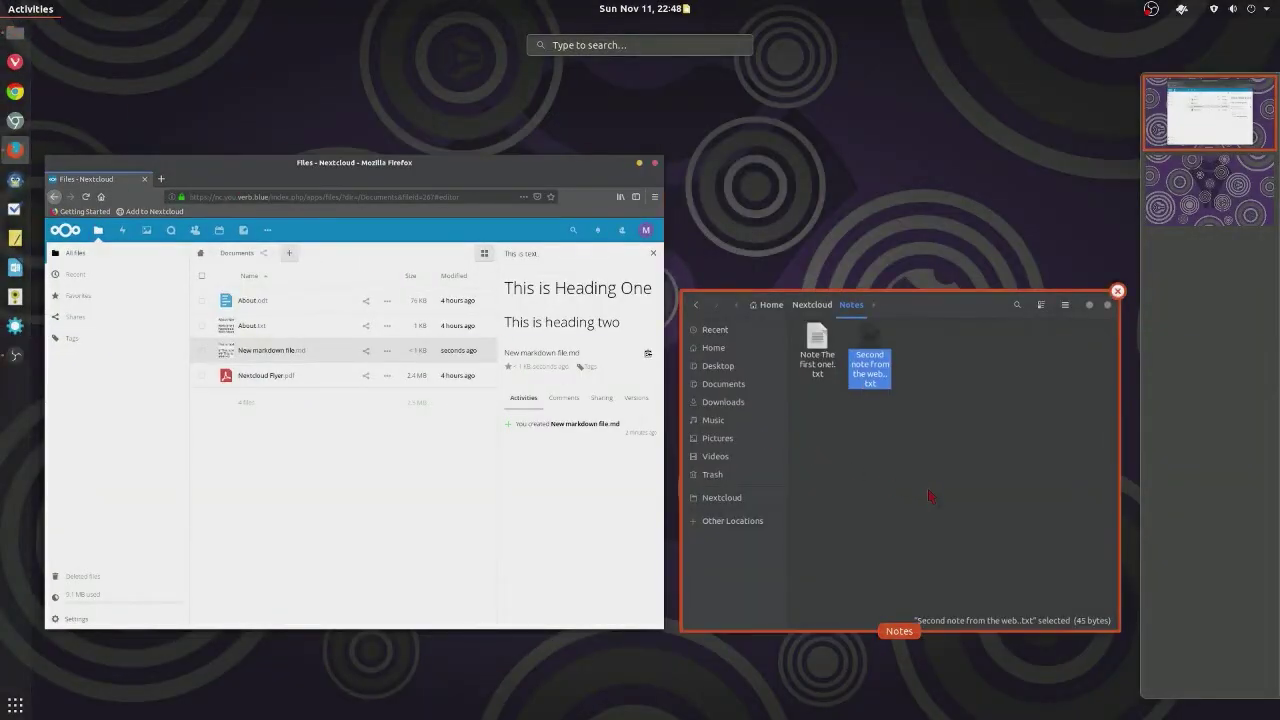
pyautogui.click(894, 489)
pyautogui.click(566, 238)
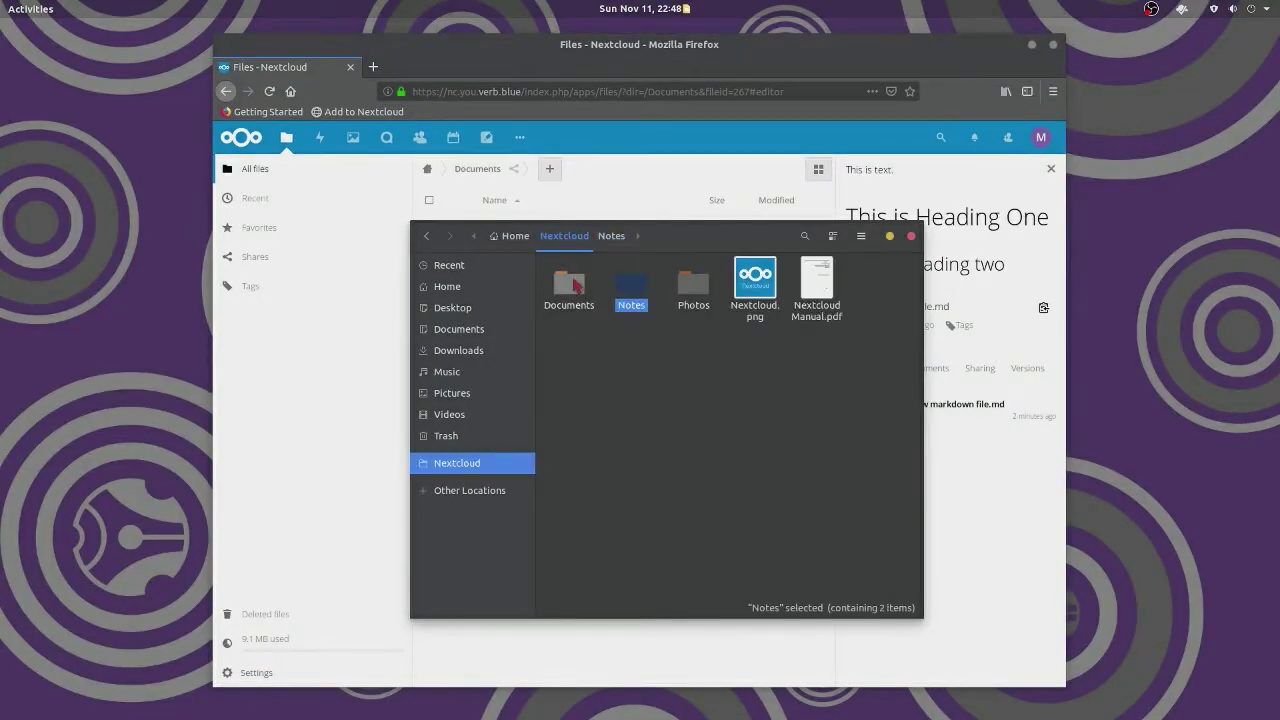
pyautogui.doubleClick(572, 285)
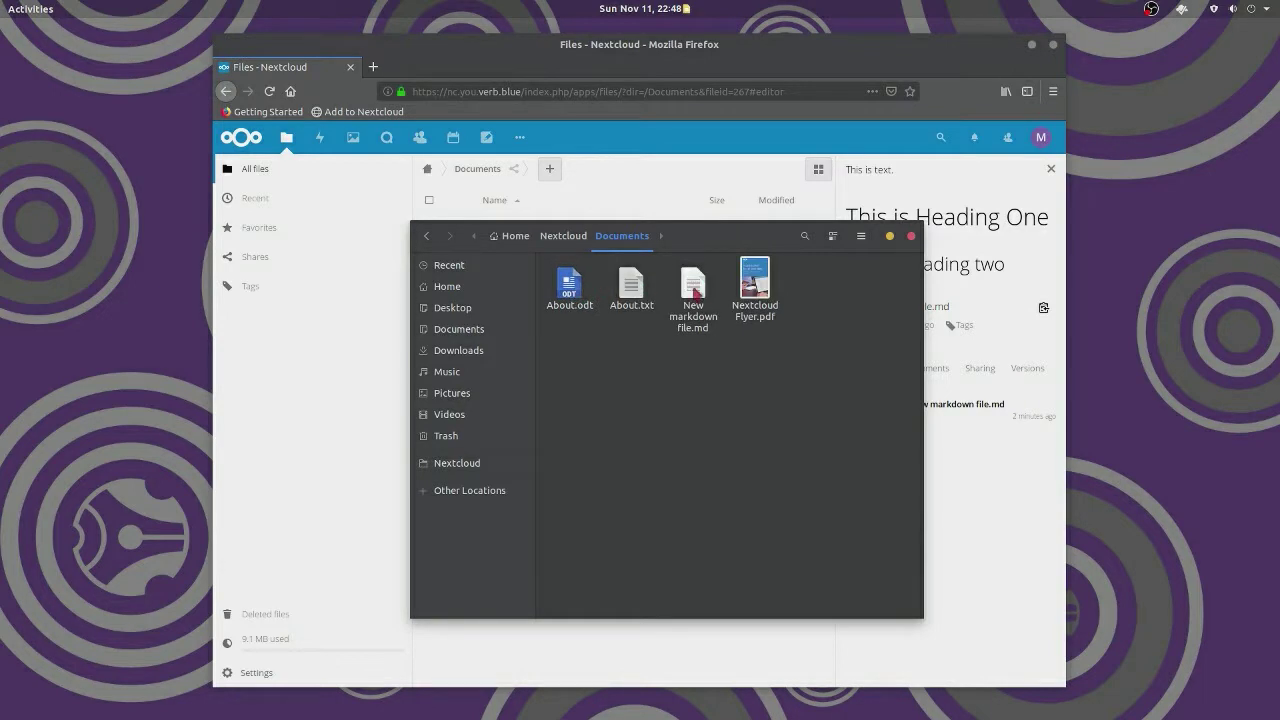
pyautogui.click(695, 291)
# Open New markdown file.md in gedit, then close it again
pyautogui.moveTo(695, 291); pyautogui.dragTo(700, 295)
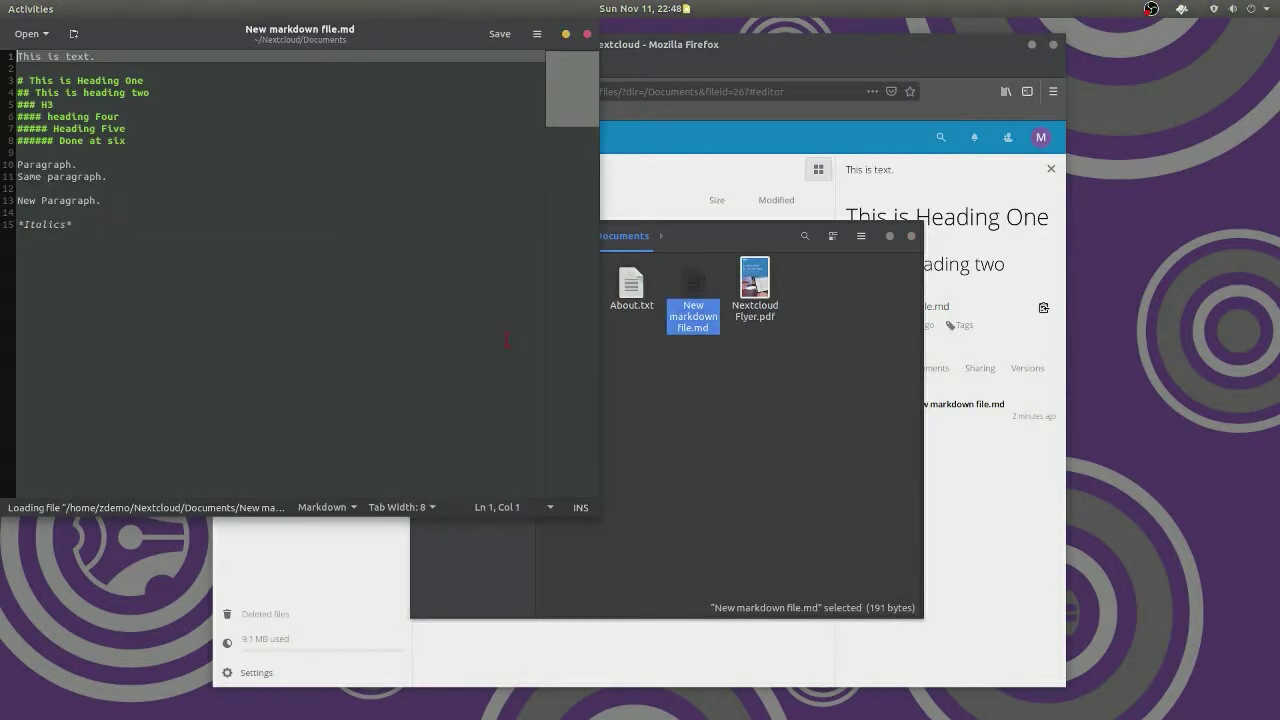
pyautogui.moveTo(377, 34); pyautogui.dragTo(748, 122)
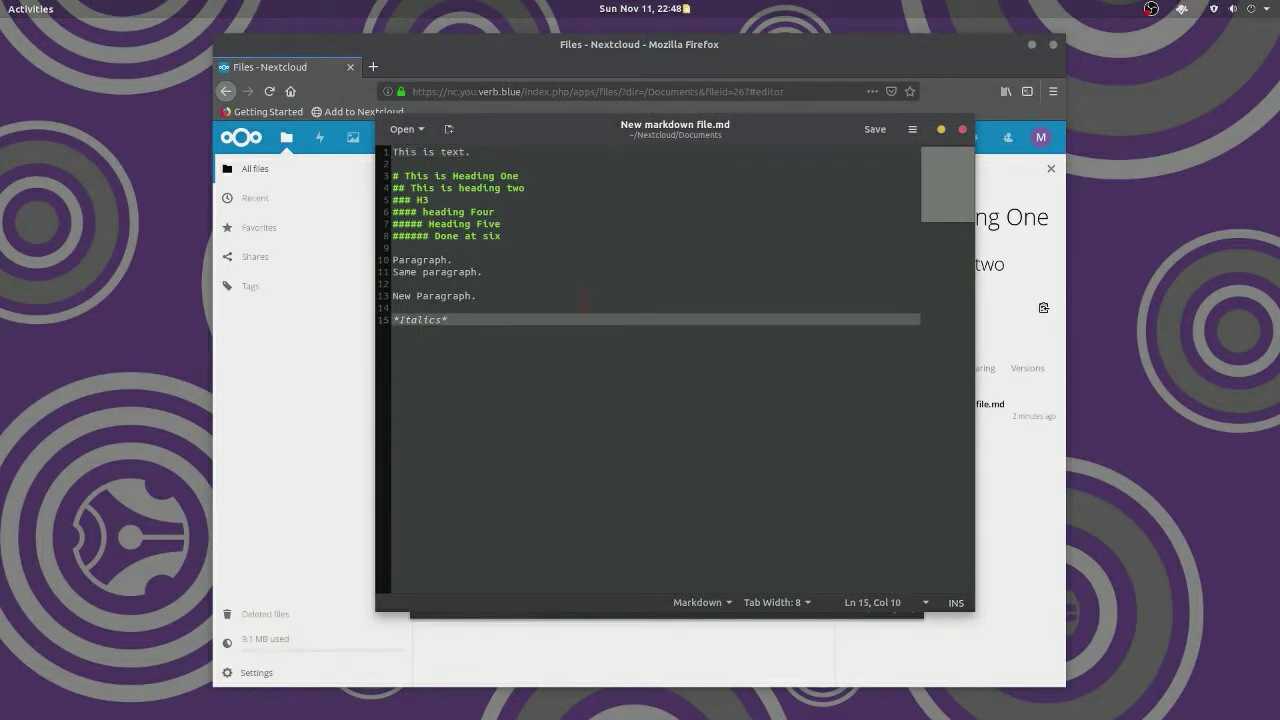
pyautogui.click(962, 129)
pyautogui.click(802, 406)
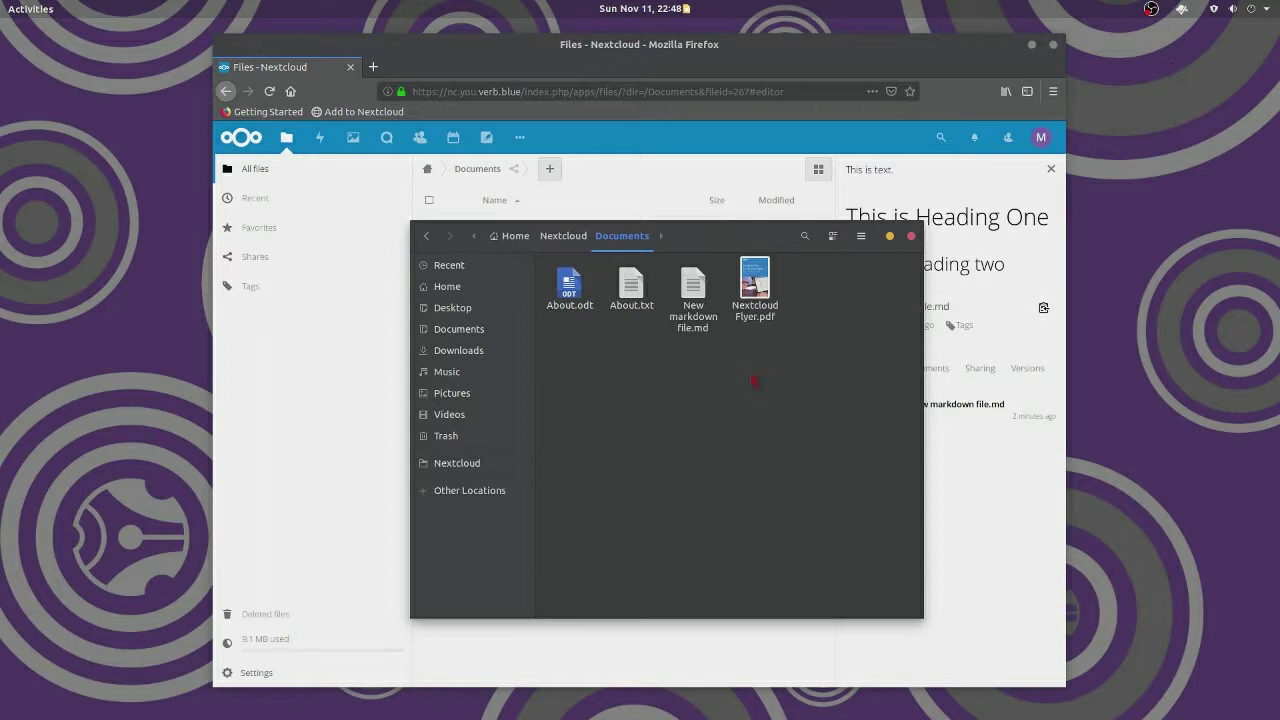
# Reopen the file until the synced bullet and numbered lists appear, then close gedit
pyautogui.doubleClick(693, 300)
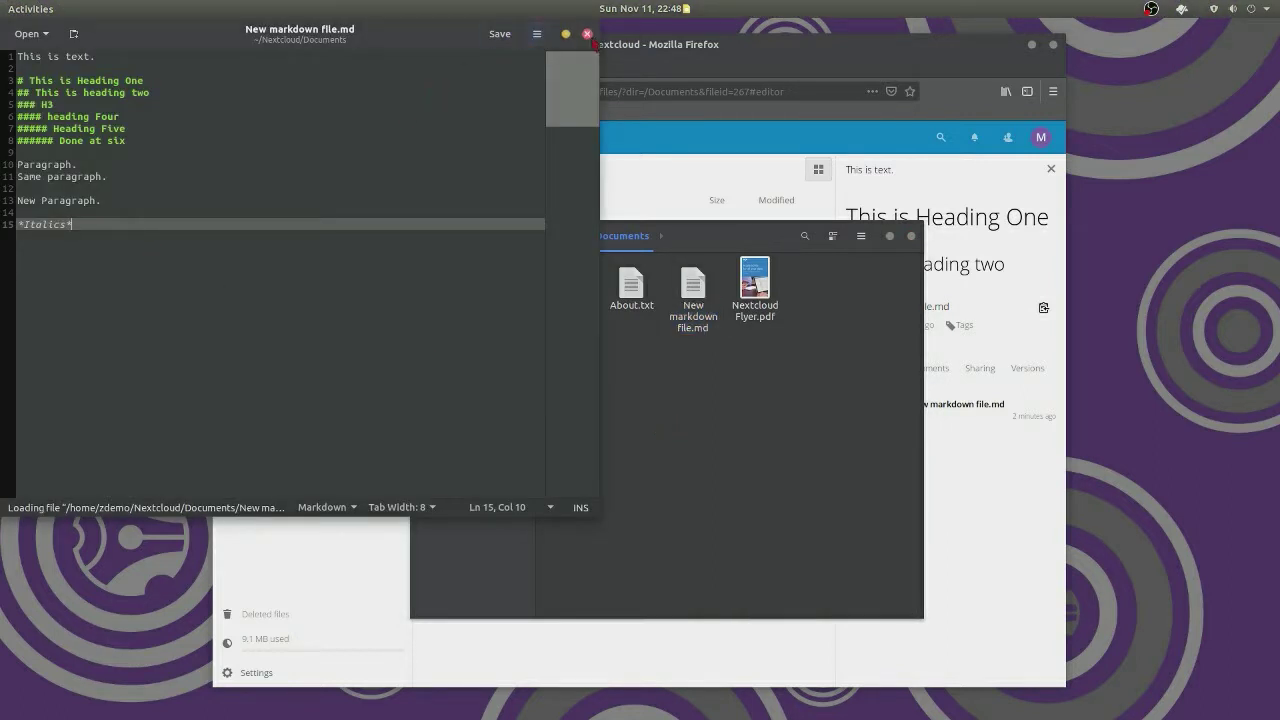
pyautogui.click(587, 34)
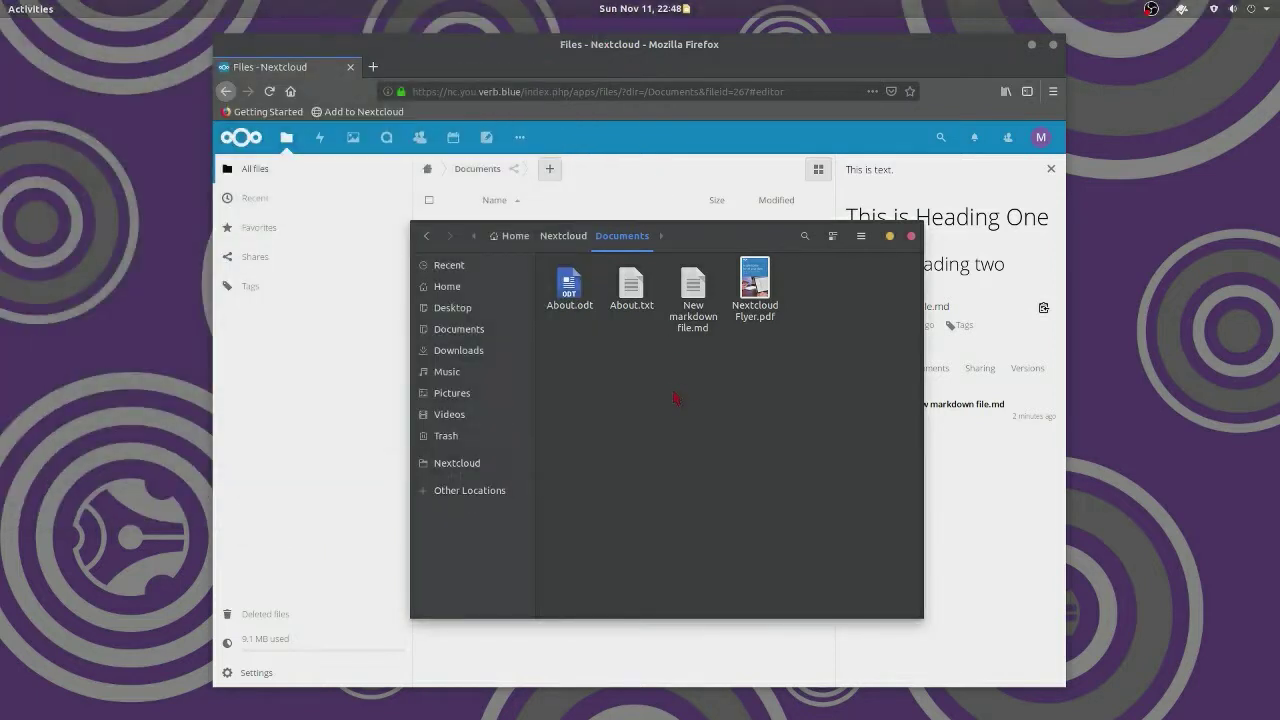
pyautogui.click(693, 300)
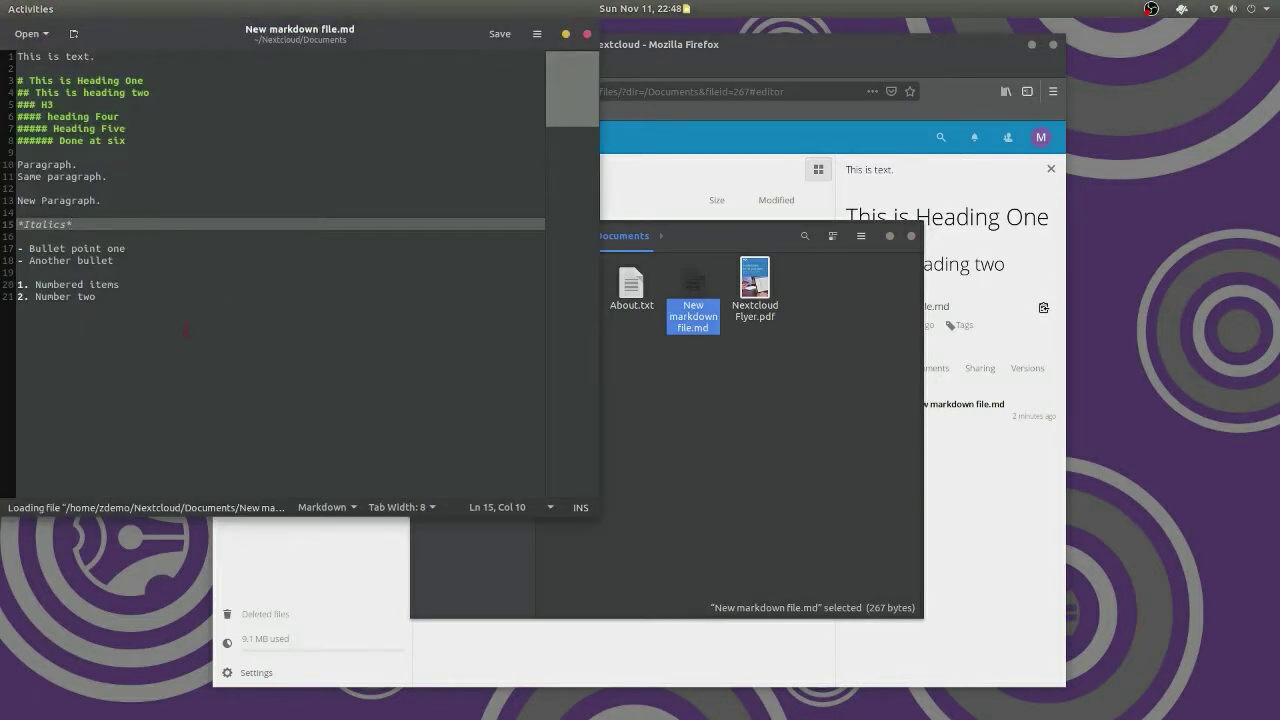
pyautogui.click(187, 331)
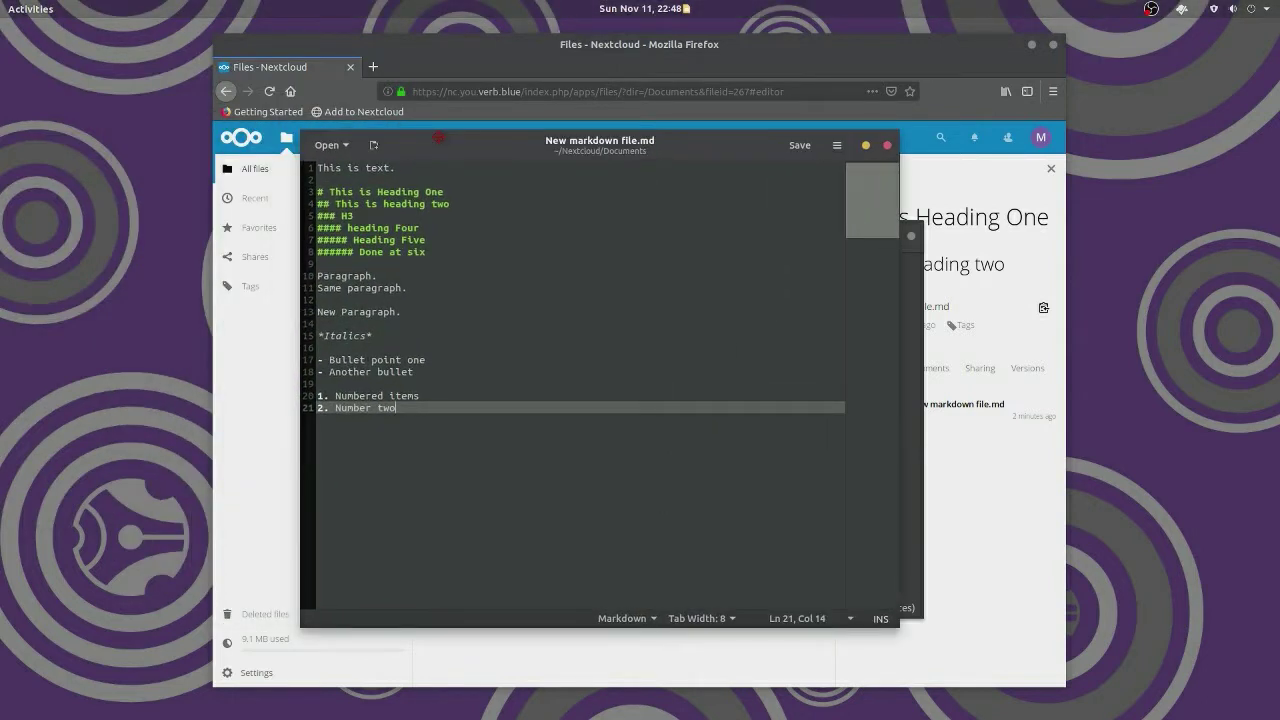
pyautogui.moveTo(439, 137); pyautogui.dragTo(165, 45)
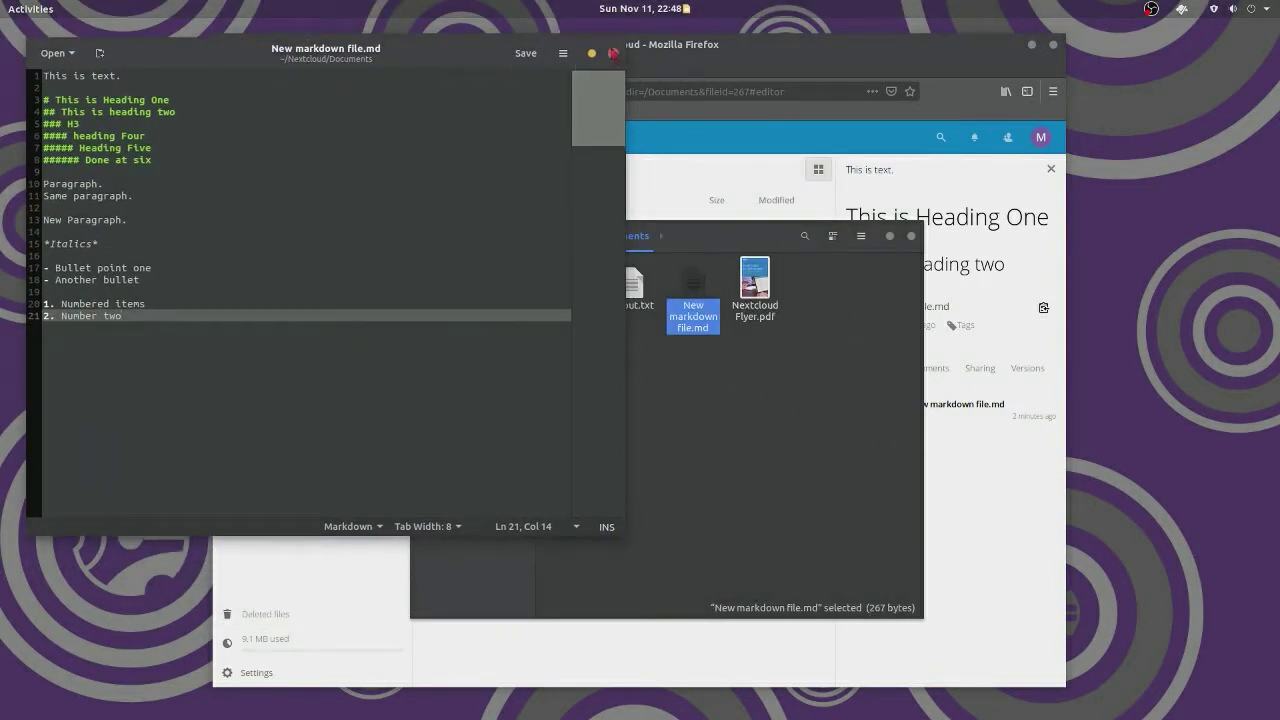
pyautogui.click(614, 53)
# Create a file from the 0MD-TXT template, rename it 'Class notes.md' and open it in gedit
pyautogui.rightClick(641, 408)
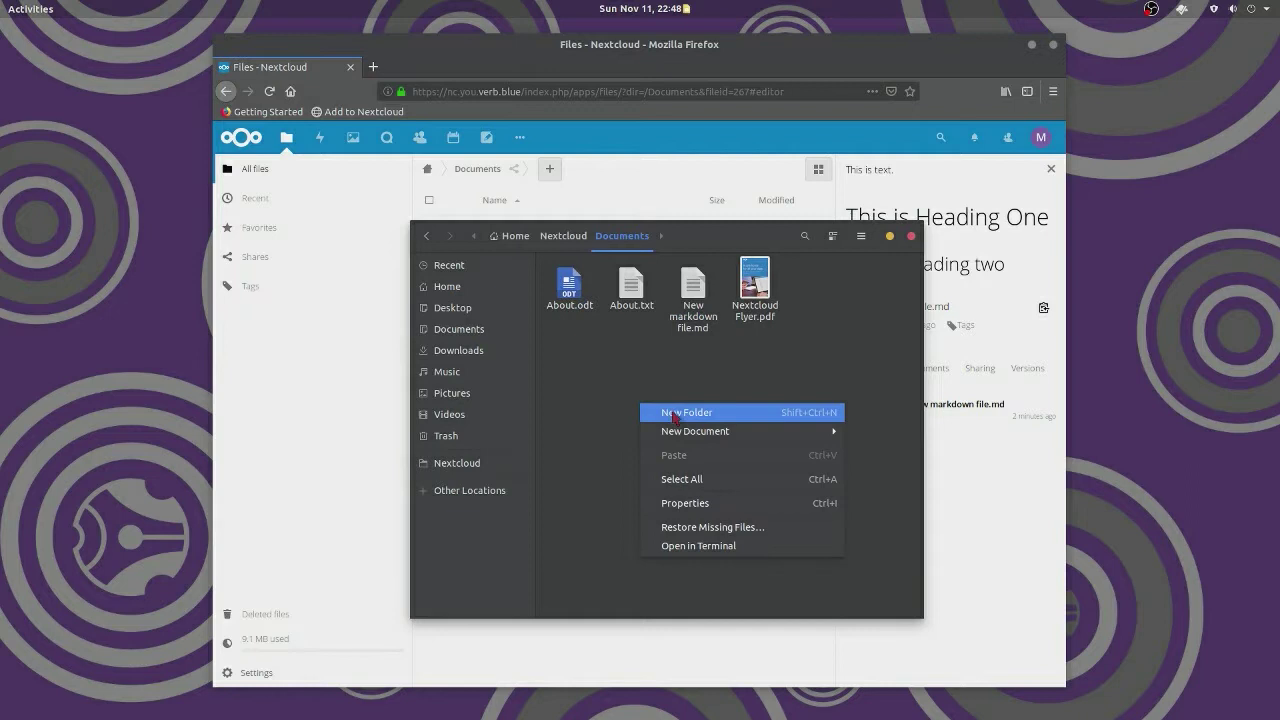
pyautogui.moveTo(826, 432)
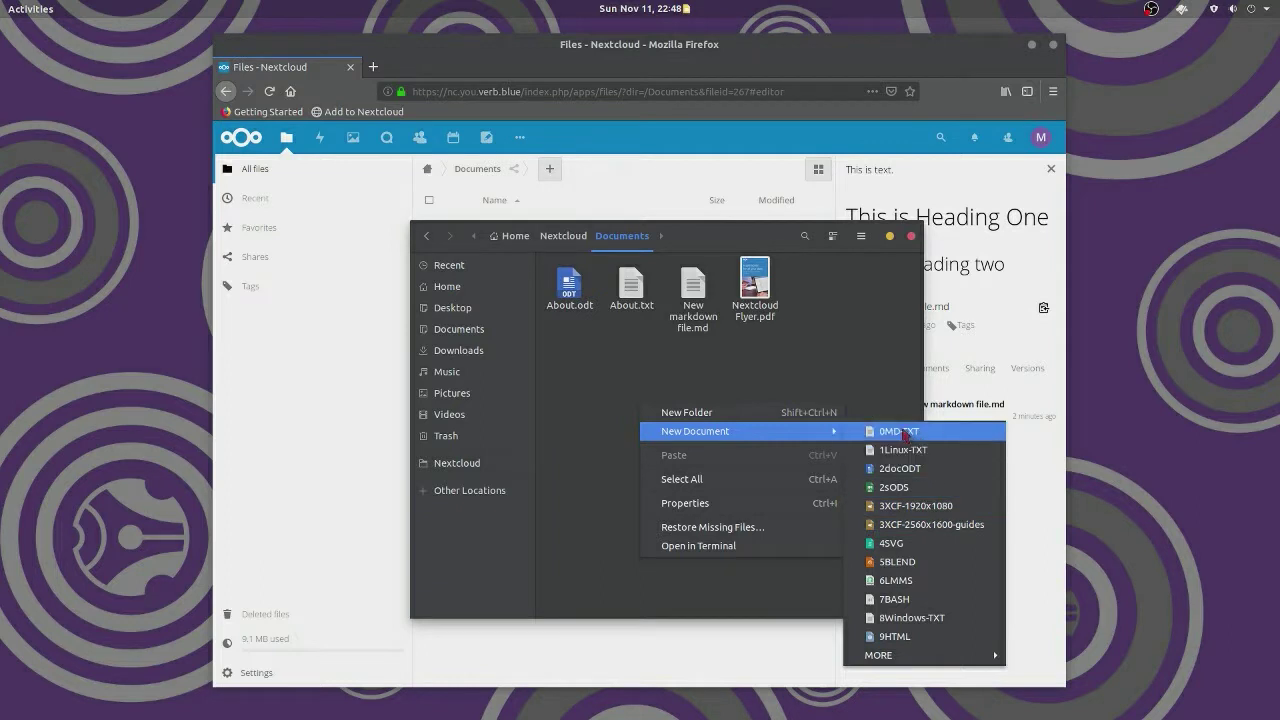
pyautogui.click(912, 432)
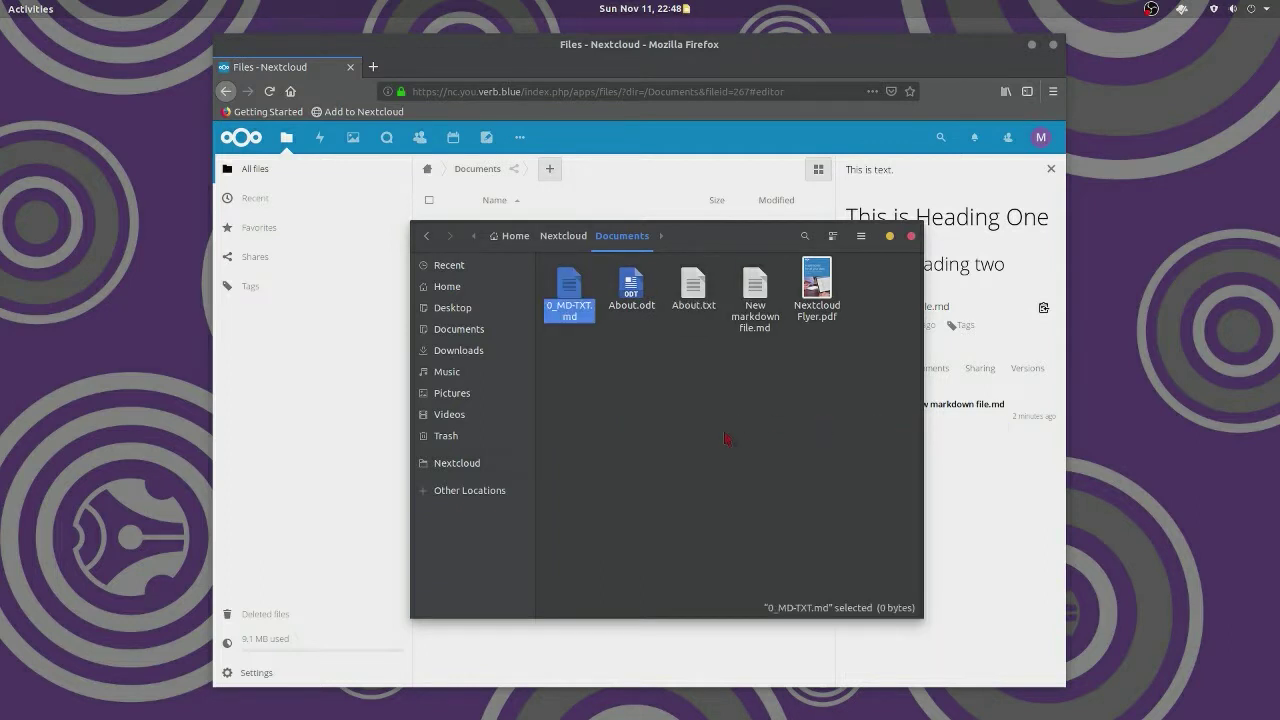
pyautogui.press('F2')
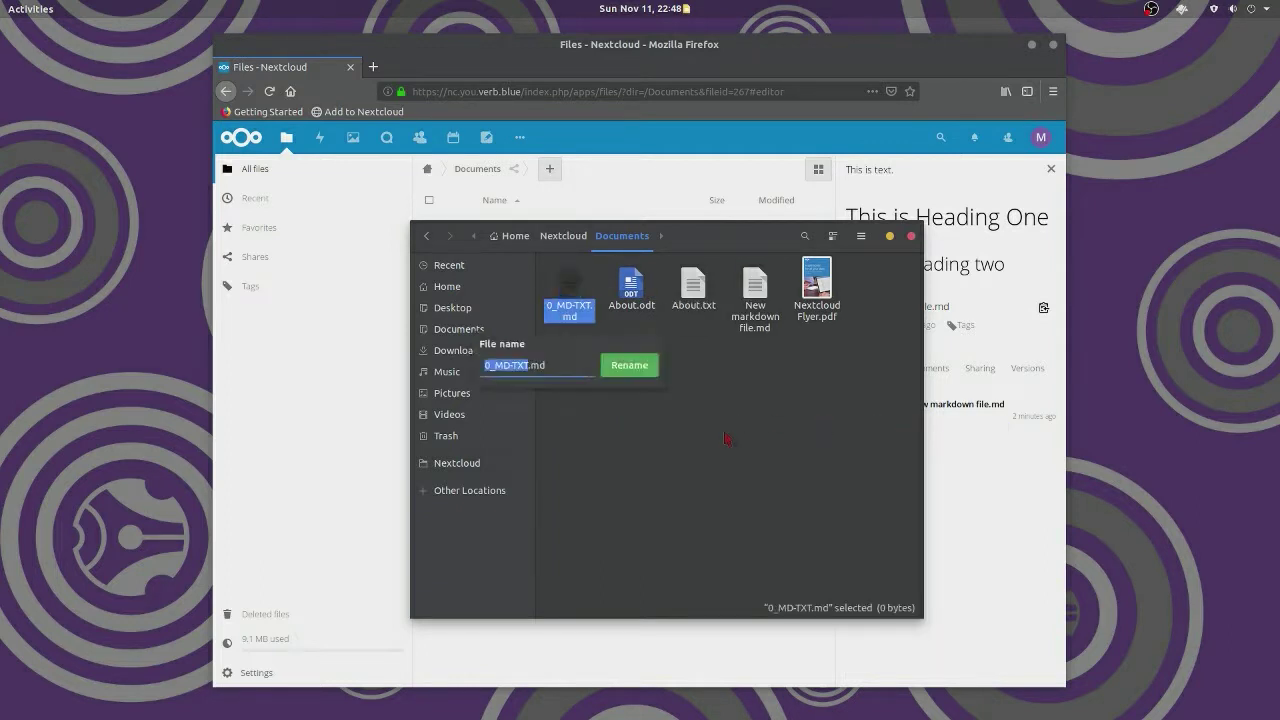
pyautogui.write('Class notes')
pyautogui.press('Return')
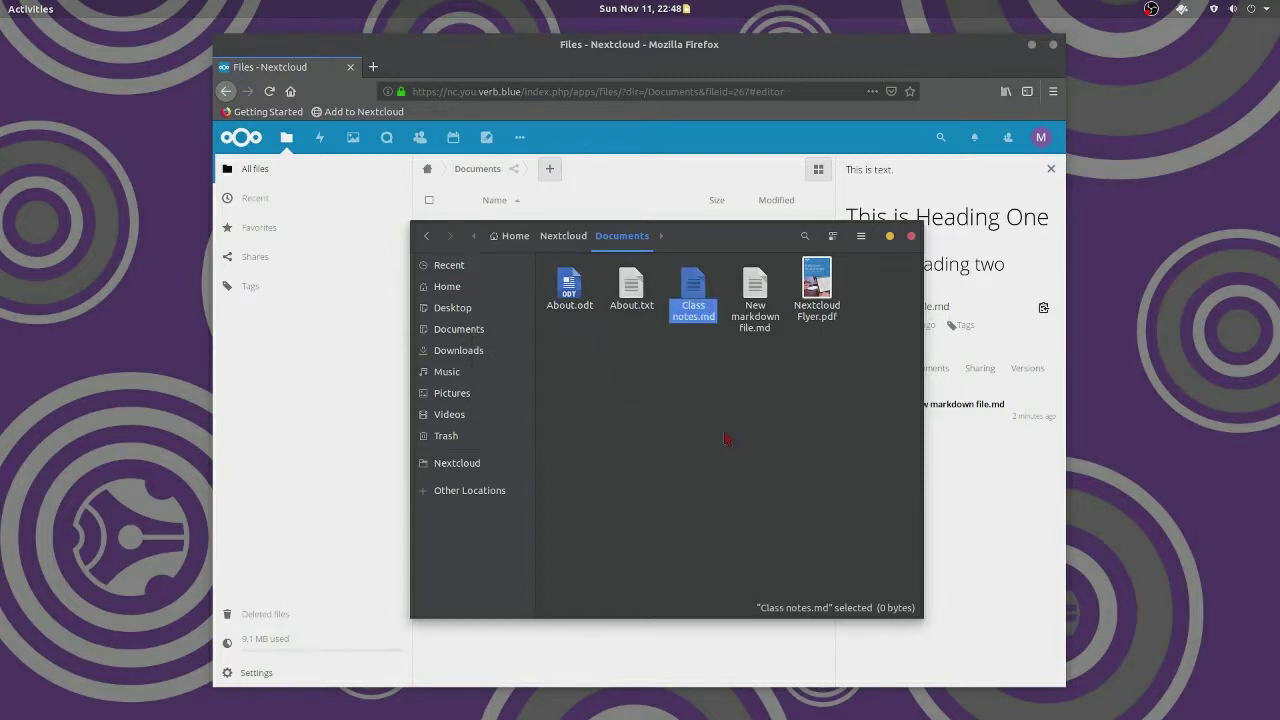
pyautogui.press('Return')
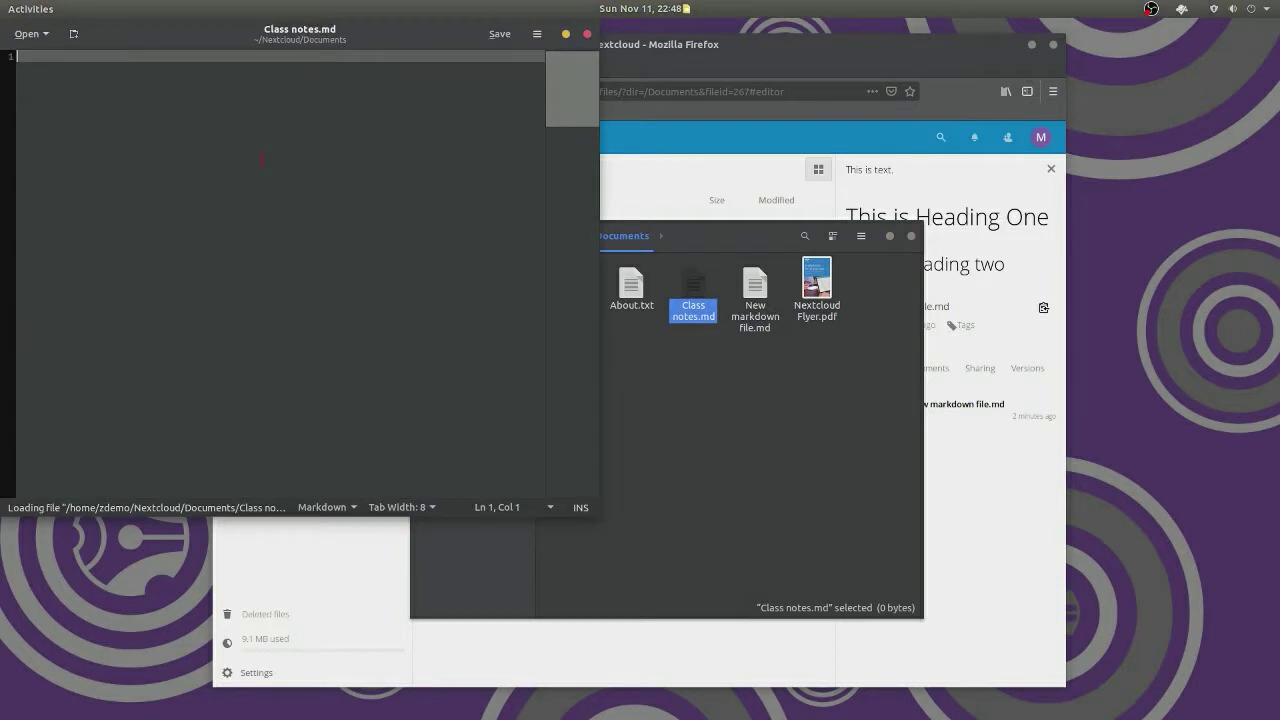
# Write the title '# How to use computers', heading '## I. Turning them on' and the intro line
pyautogui.moveTo(261, 158); pyautogui.dragTo(607, 270)
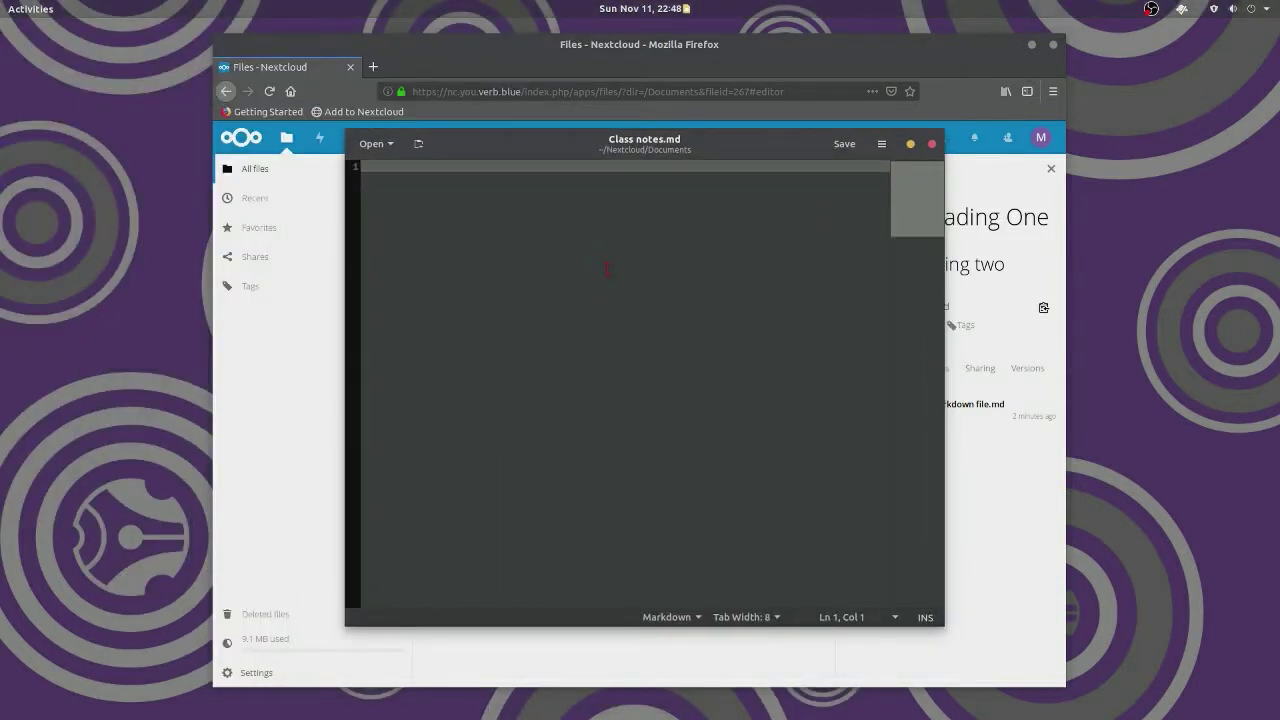
pyautogui.write('# How to use comp')
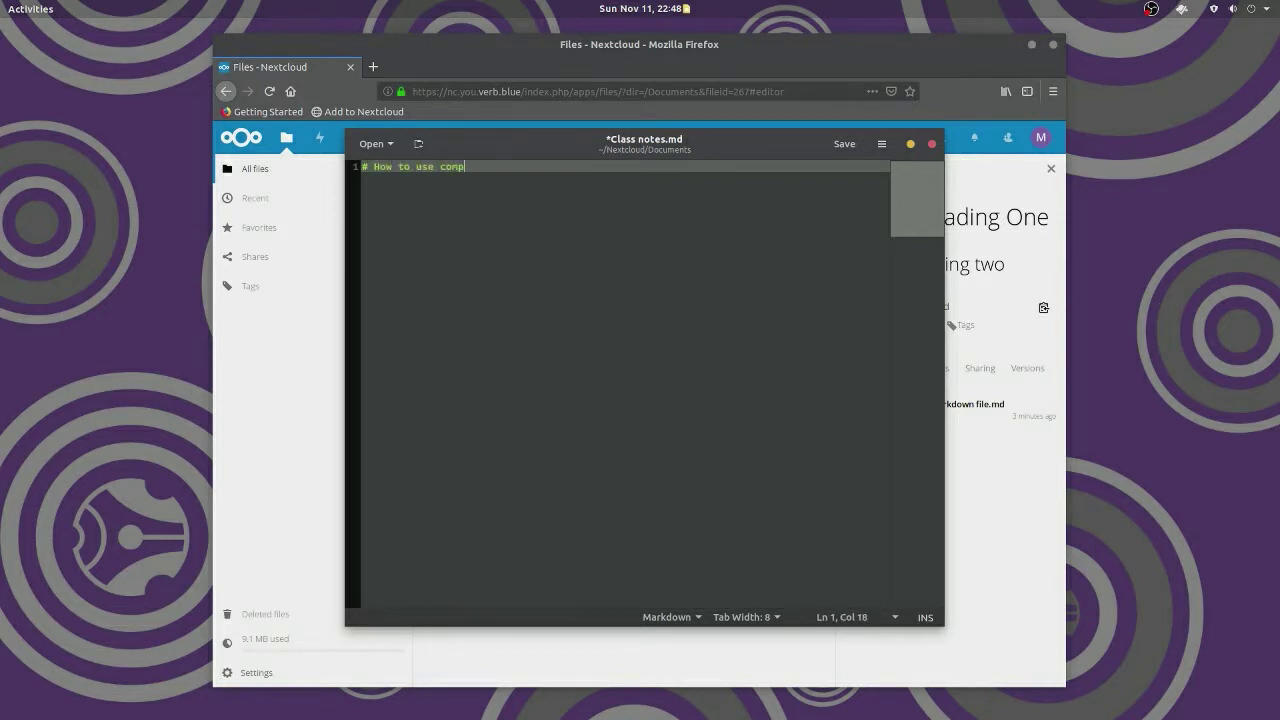
pyautogui.write('uters')
pyautogui.press('Return')
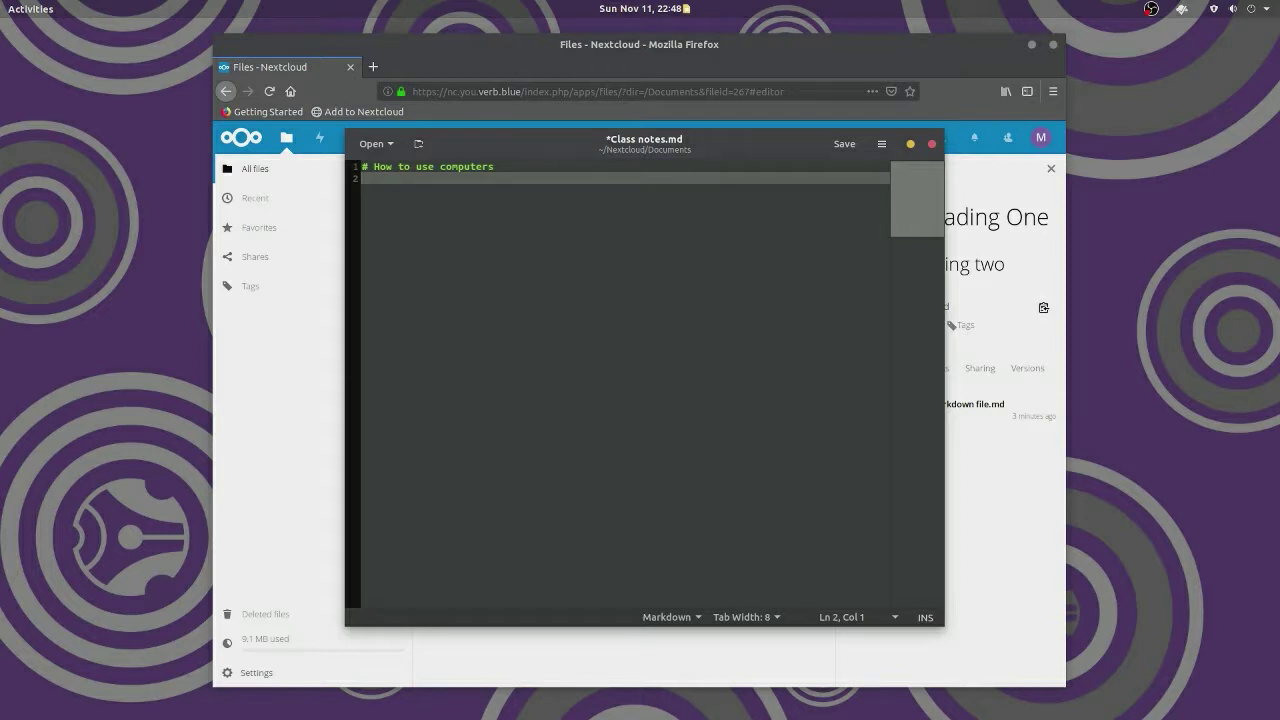
pyautogui.write('## I. Turning them o')
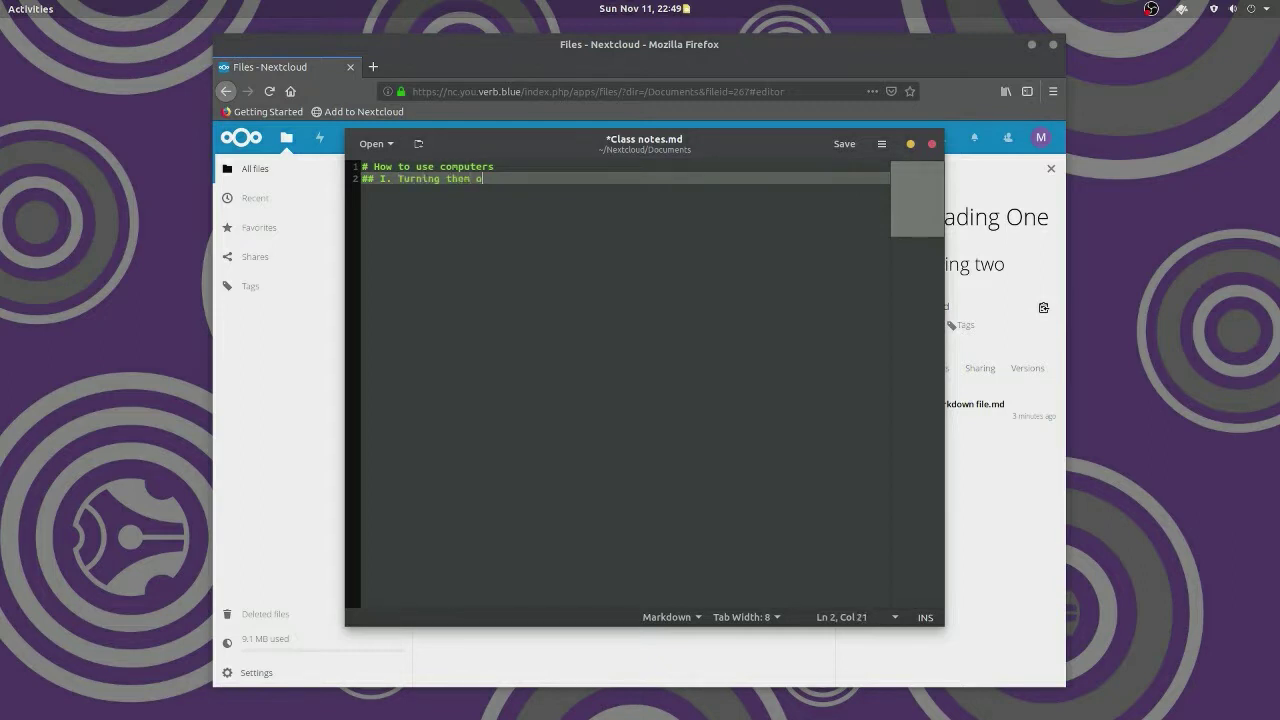
pyautogui.write('n')
pyautogui.press('Return')
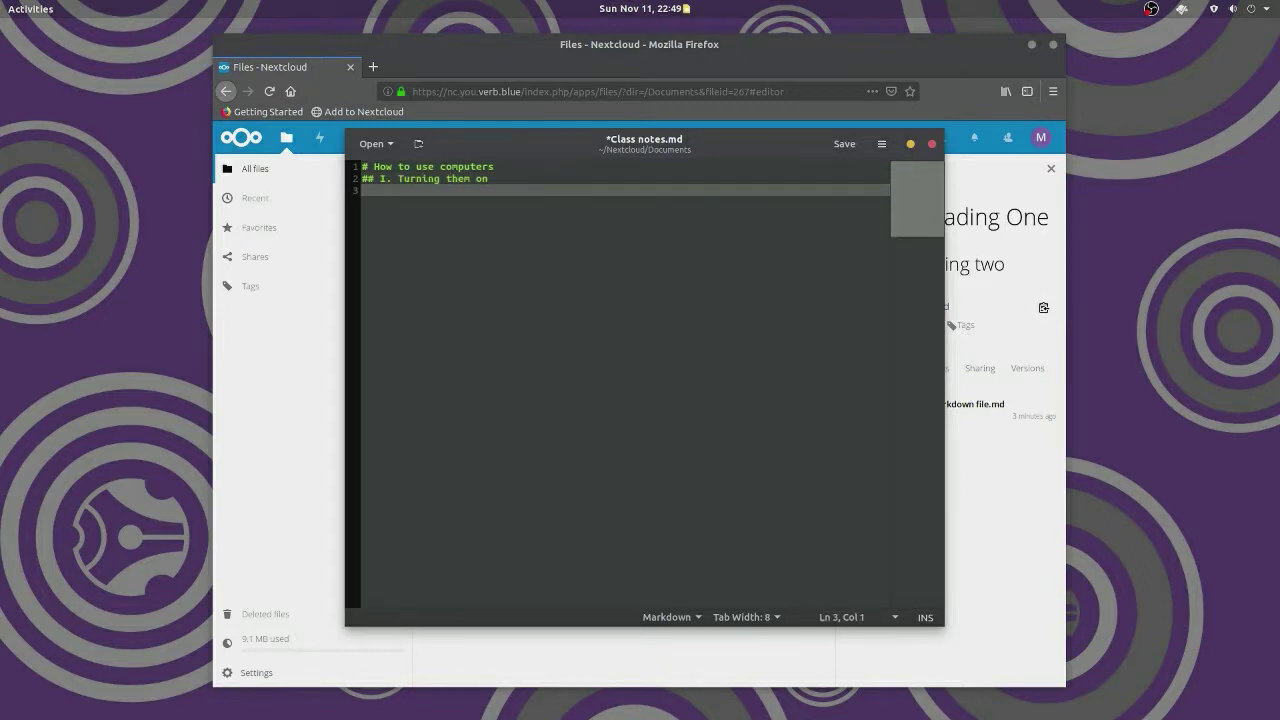
pyautogui.write('Computers change through time..')
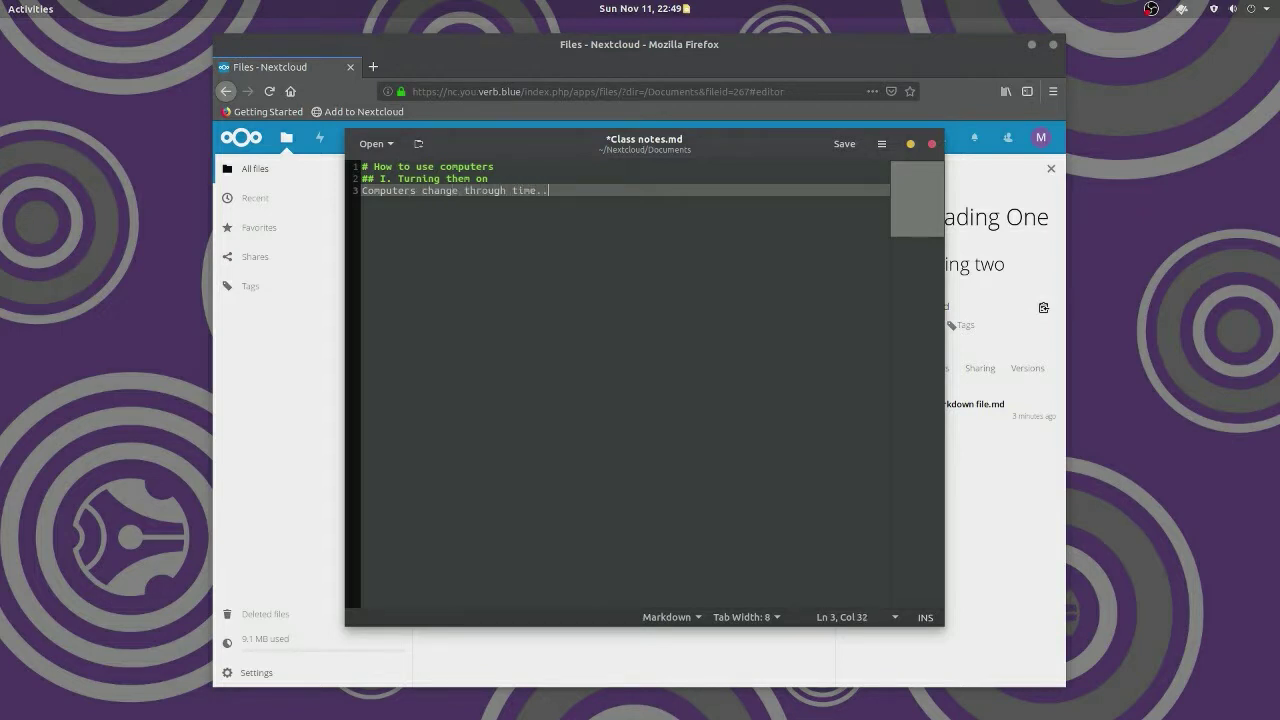
pyautogui.write('.')
pyautogui.press('Return')
pyautogui.press('Return')
# Add the list '1. Plug it in.', '2. Turn it on.' and italic bullet 'This solves most problems.'
pyautogui.write('1. ')
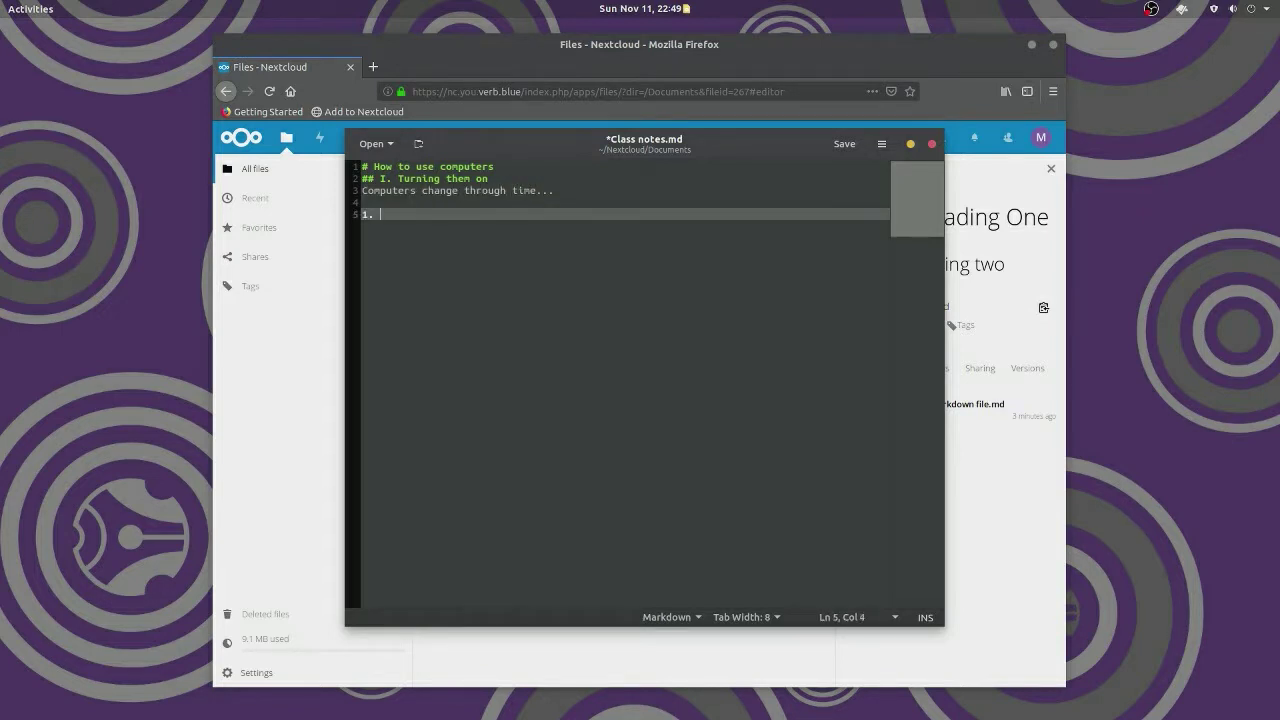
pyautogui.write('Plug it in.')
pyautogui.press('Return')
pyautogui.write('2.')
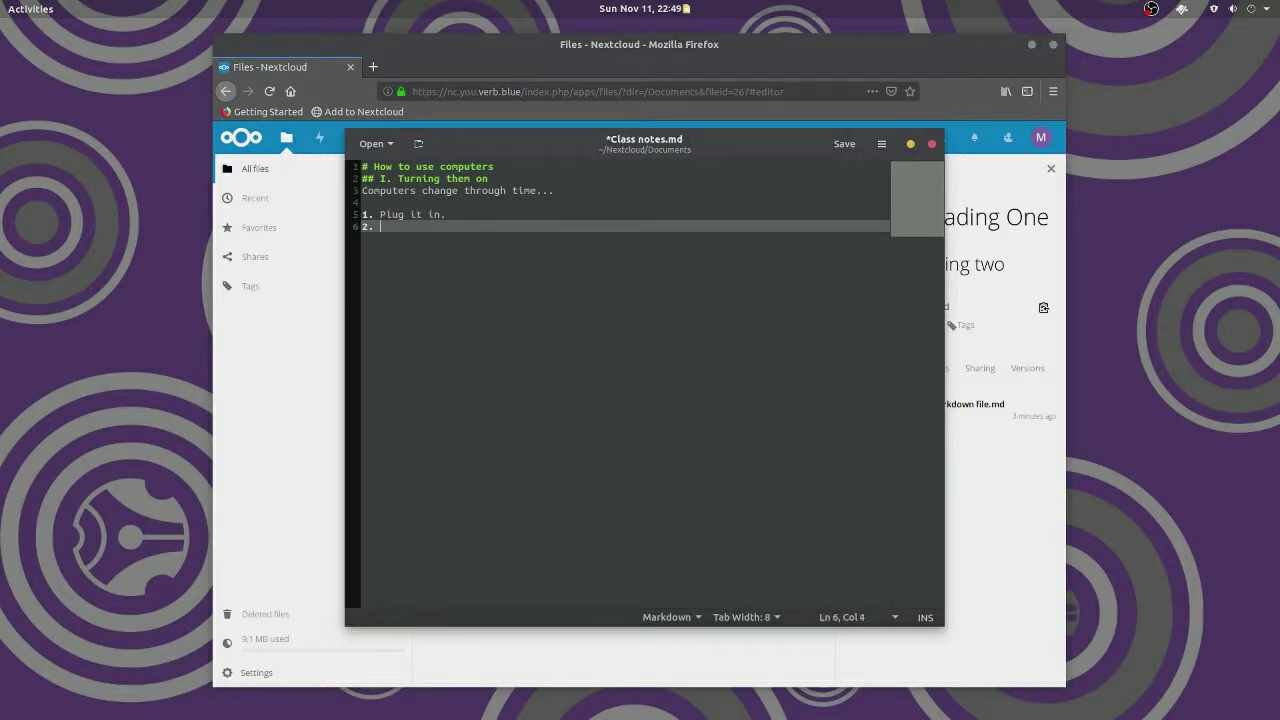
pyautogui.write(' Turn it on.')
pyautogui.press('Return')
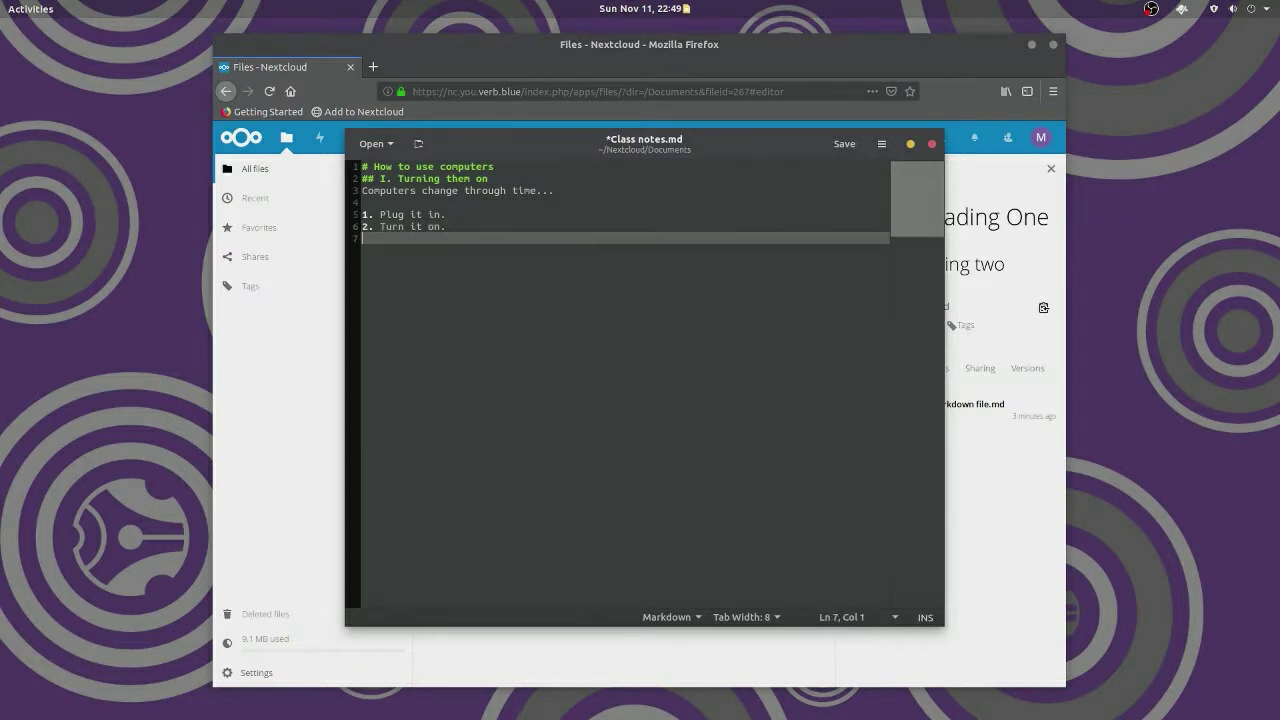
pyautogui.press('Return')
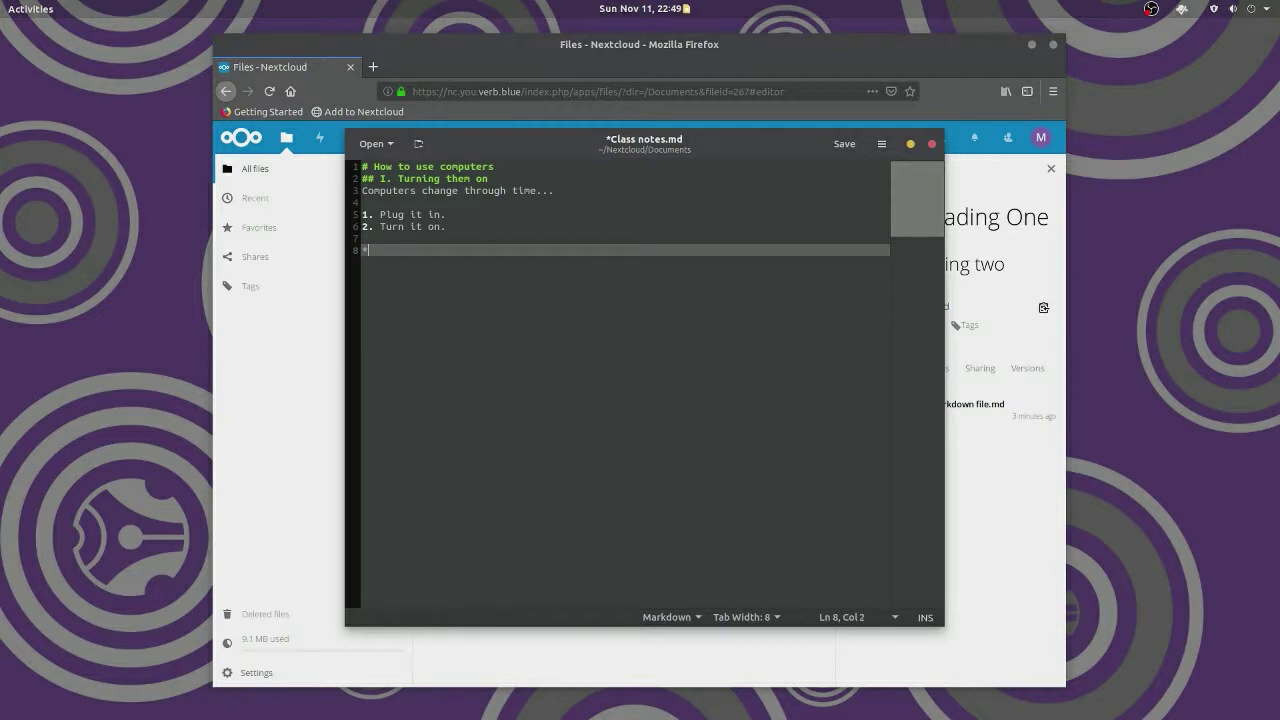
pyautogui.write('*This solves most problems.*')
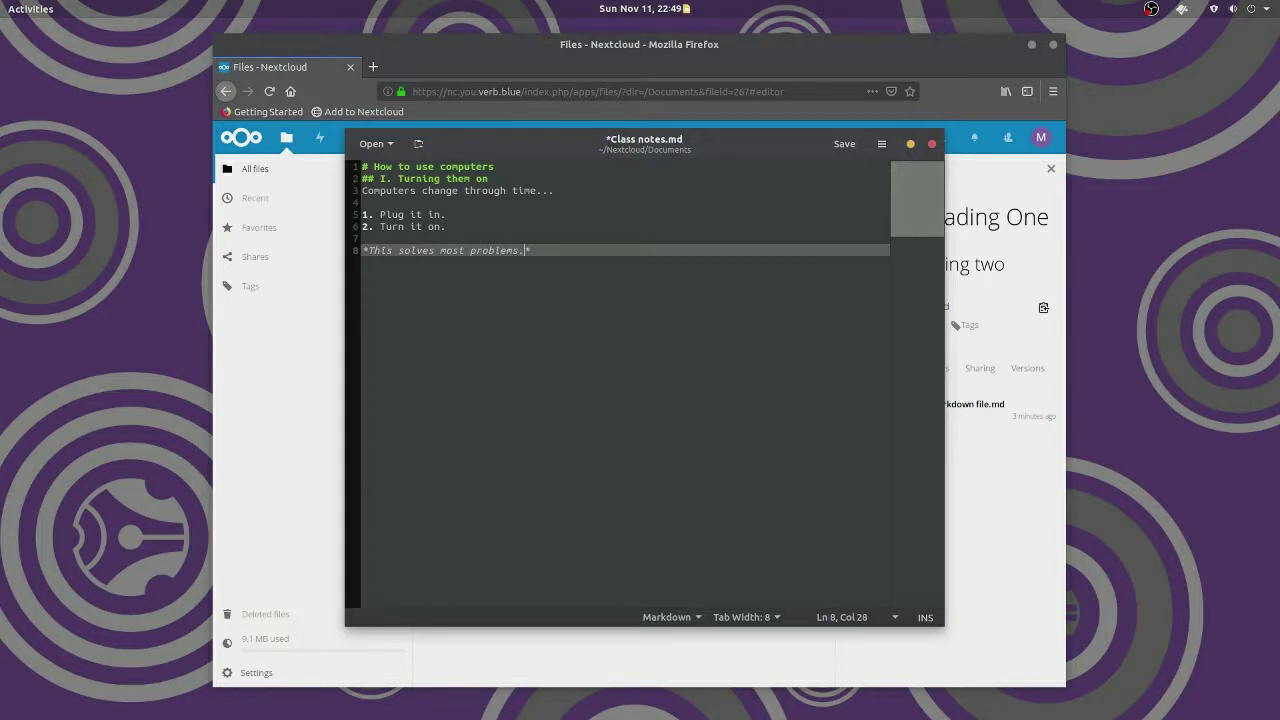
pyautogui.click(362, 250)
pyautogui.write('*')
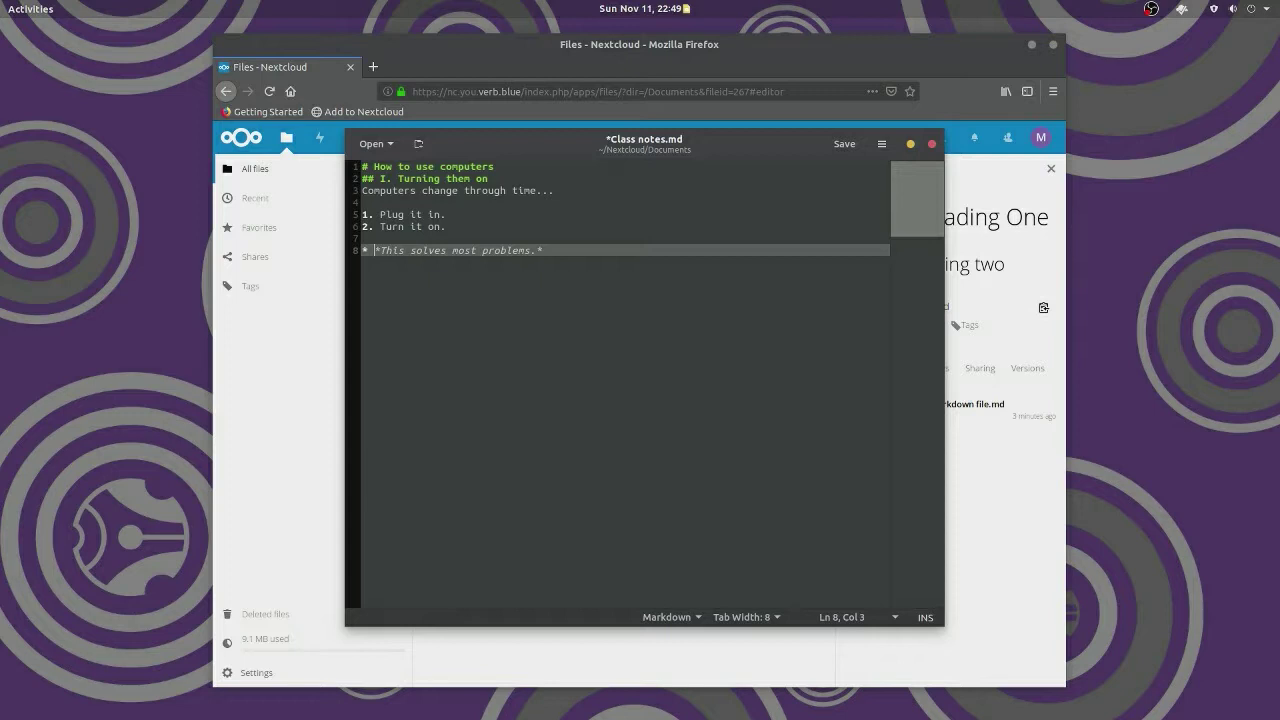
pyautogui.click(542, 250)
# Add the '## II. More later' heading and save Class notes.md
pyautogui.press('Return')
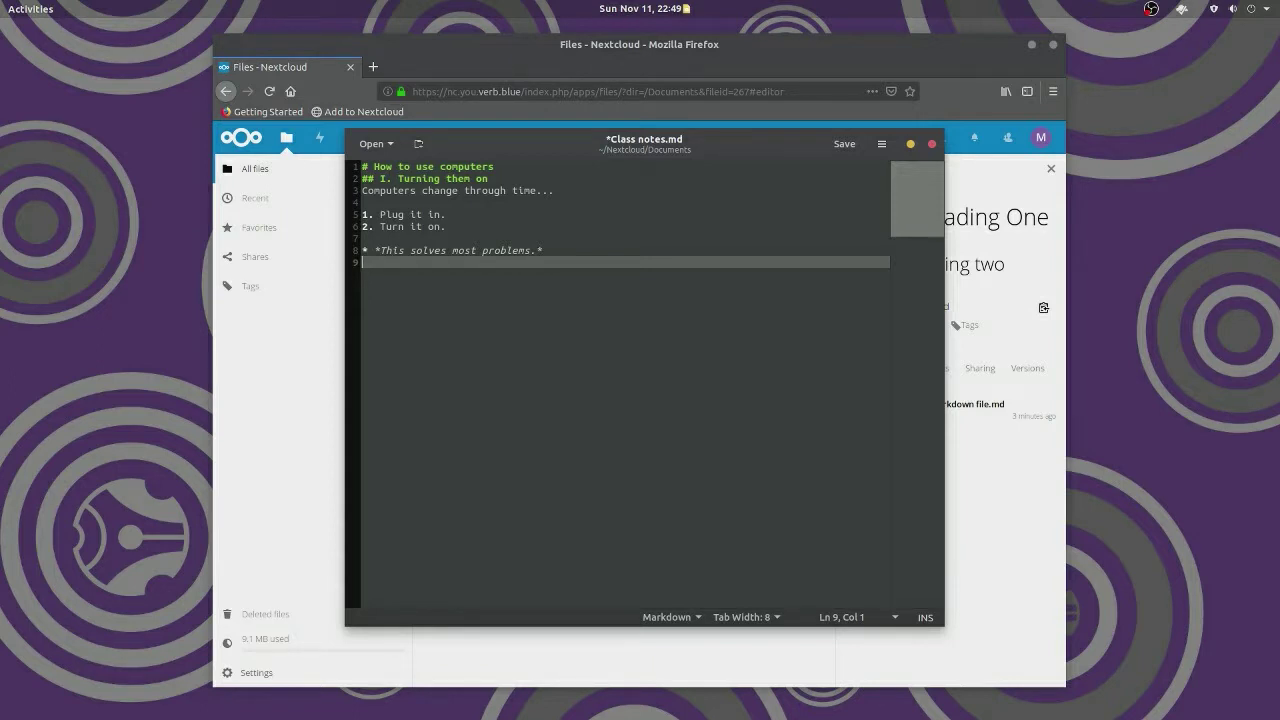
pyautogui.press('Return')
pyautogui.write('## ')
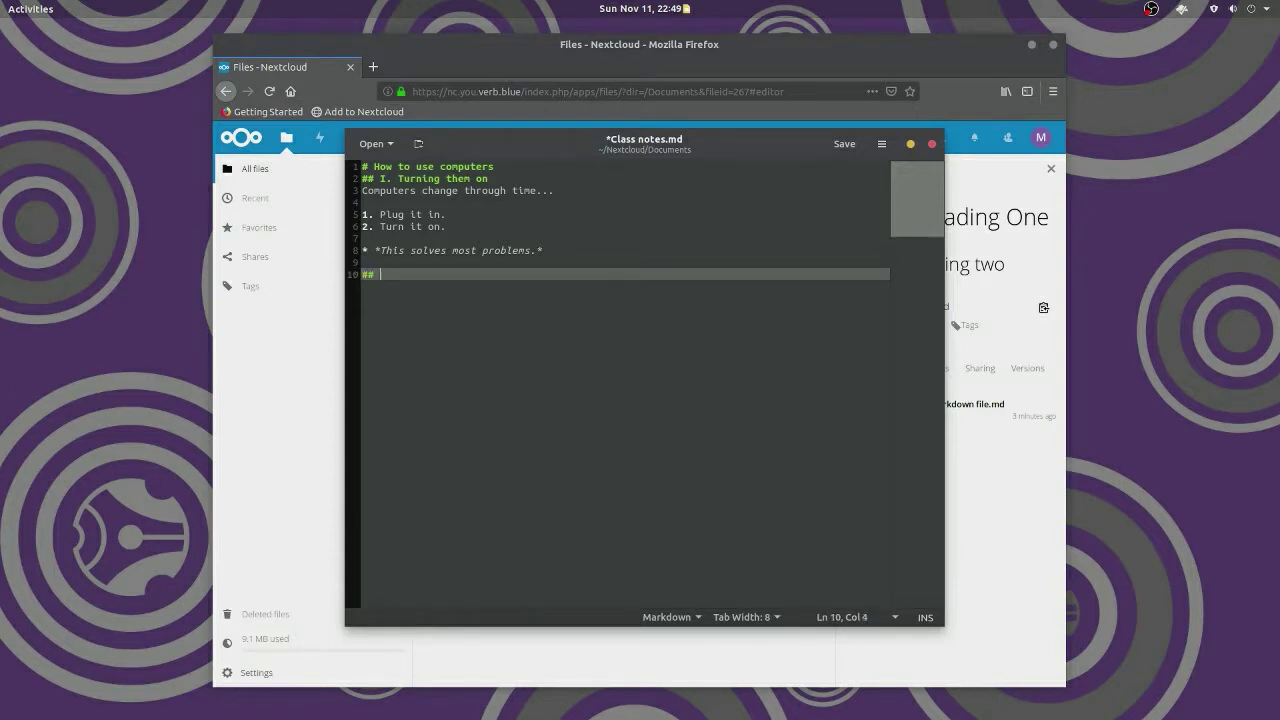
pyautogui.write('II. More later')
pyautogui.hotkey('ctrl', 's')
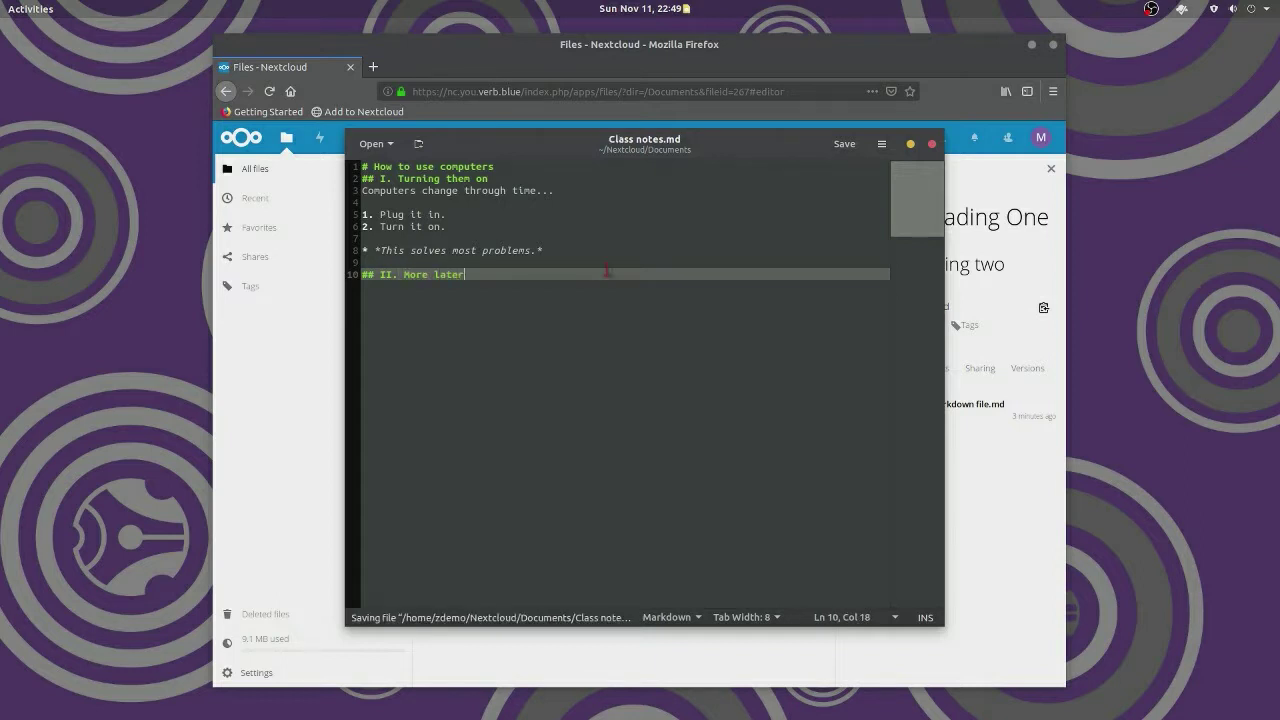
# Close gedit and reload Nextcloud's Documents folder so the synced Class notes.md appears
pyautogui.click(932, 146)
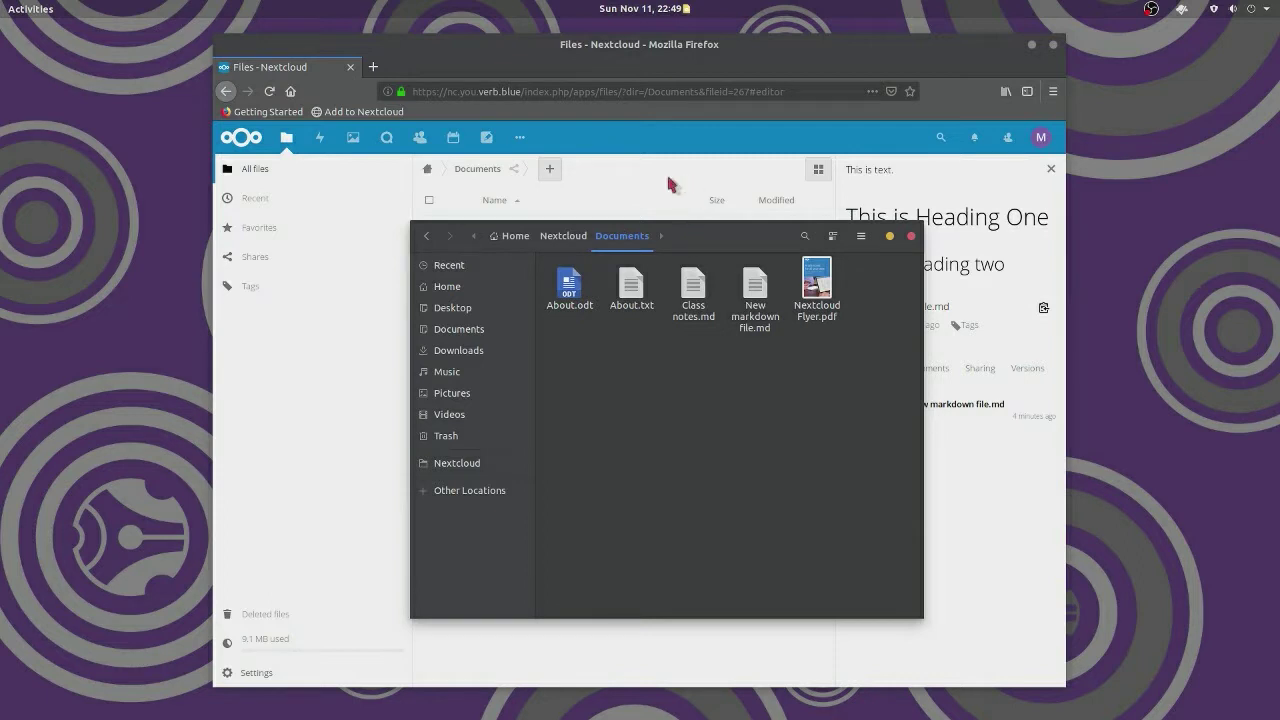
pyautogui.click(628, 145)
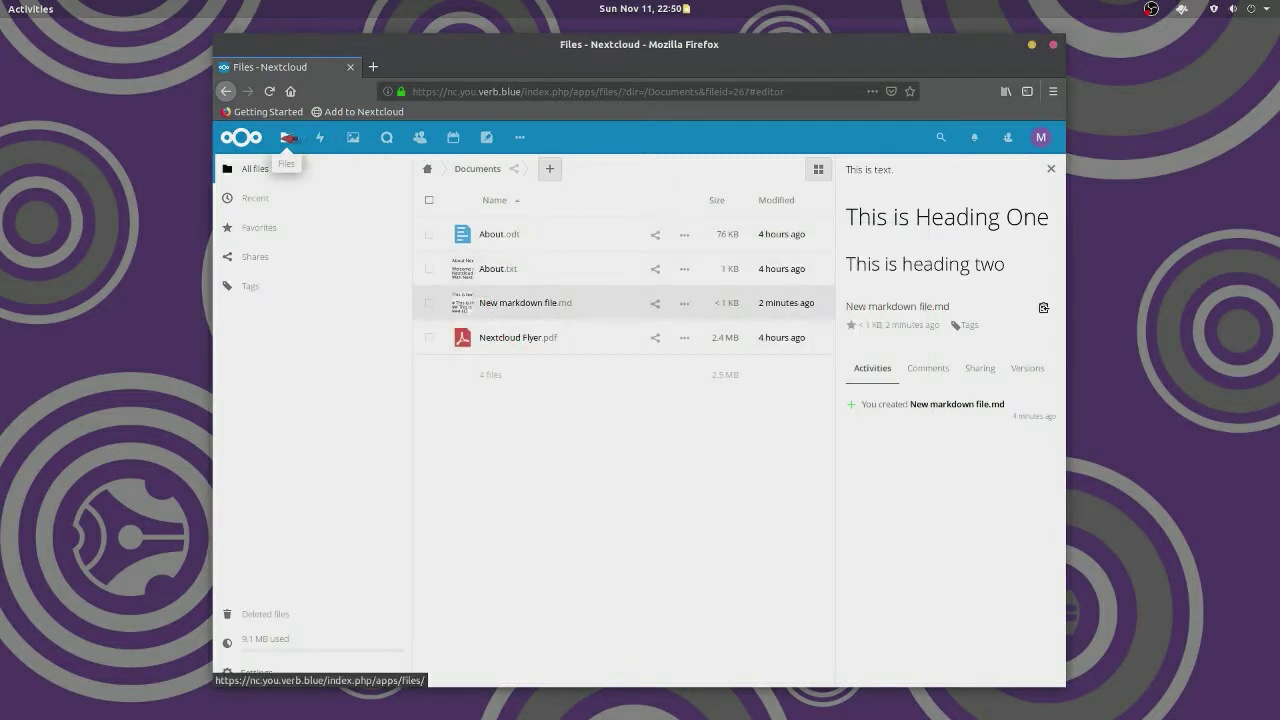
pyautogui.click(269, 91)
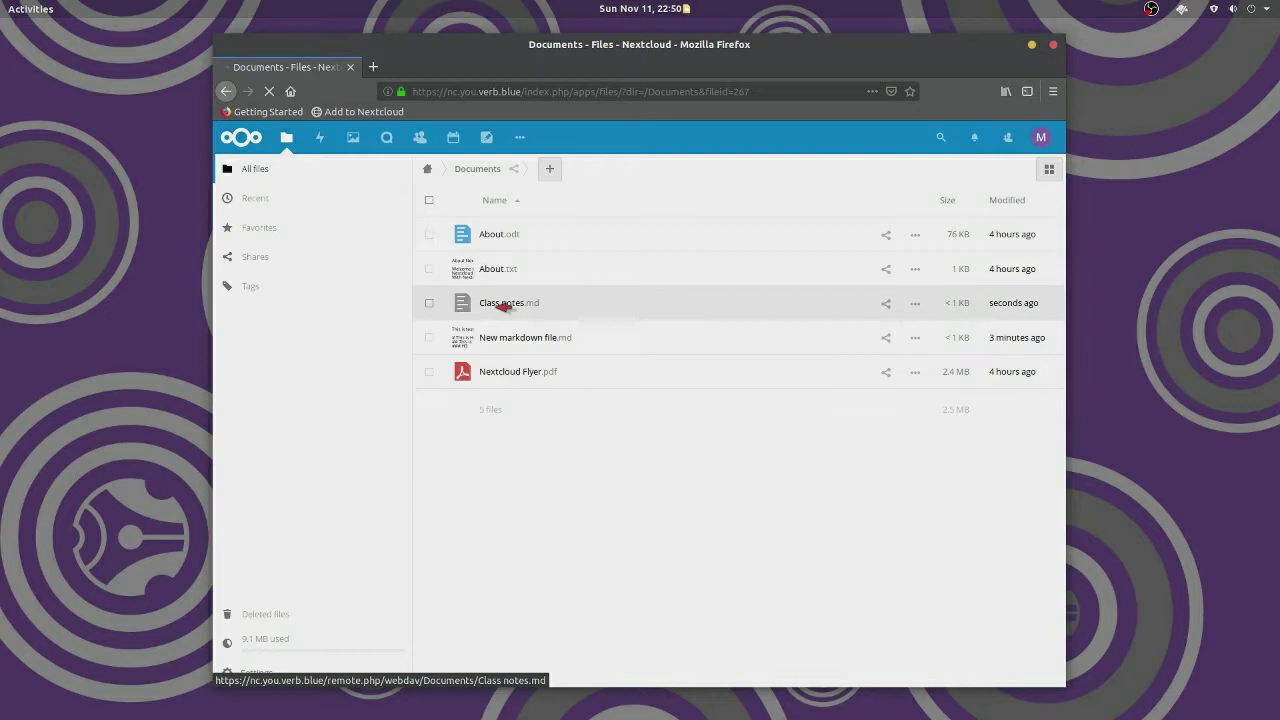
# Open Class notes.md in Markdown Editor, remove the space after line 8's asterisk, and close it
pyautogui.click(505, 304)
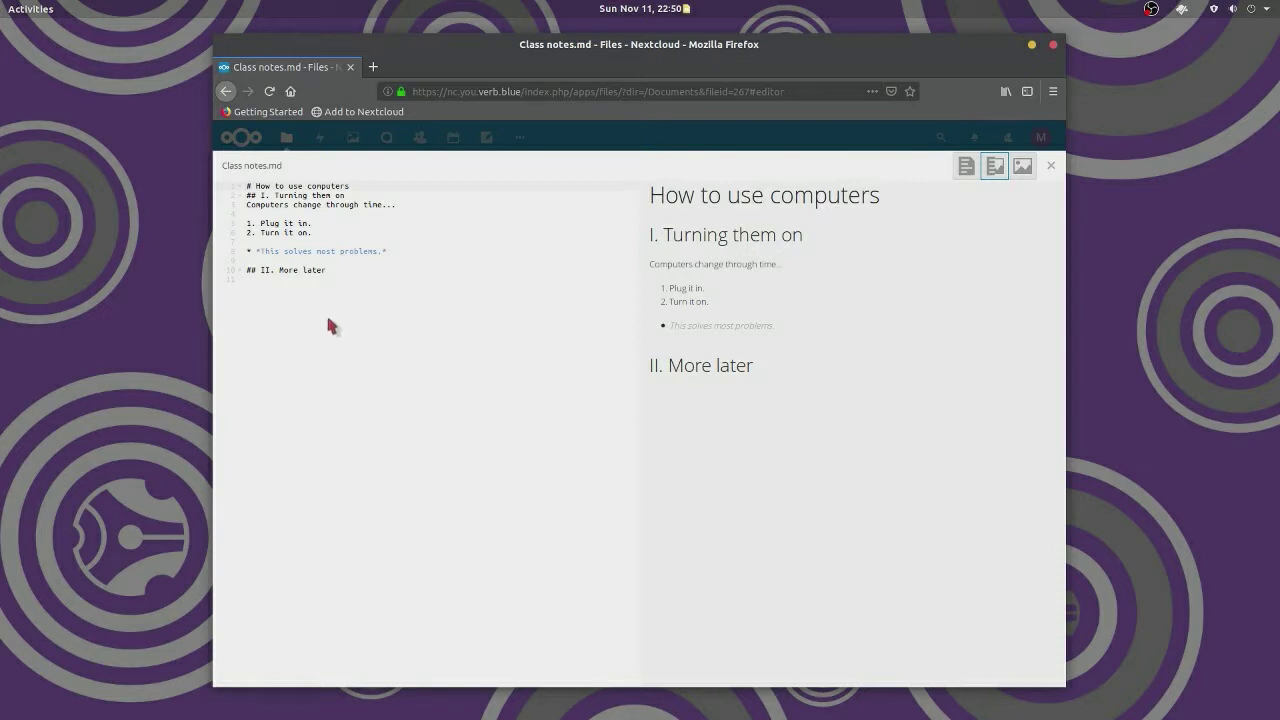
pyautogui.click(257, 251)
pyautogui.press('BackSpace')
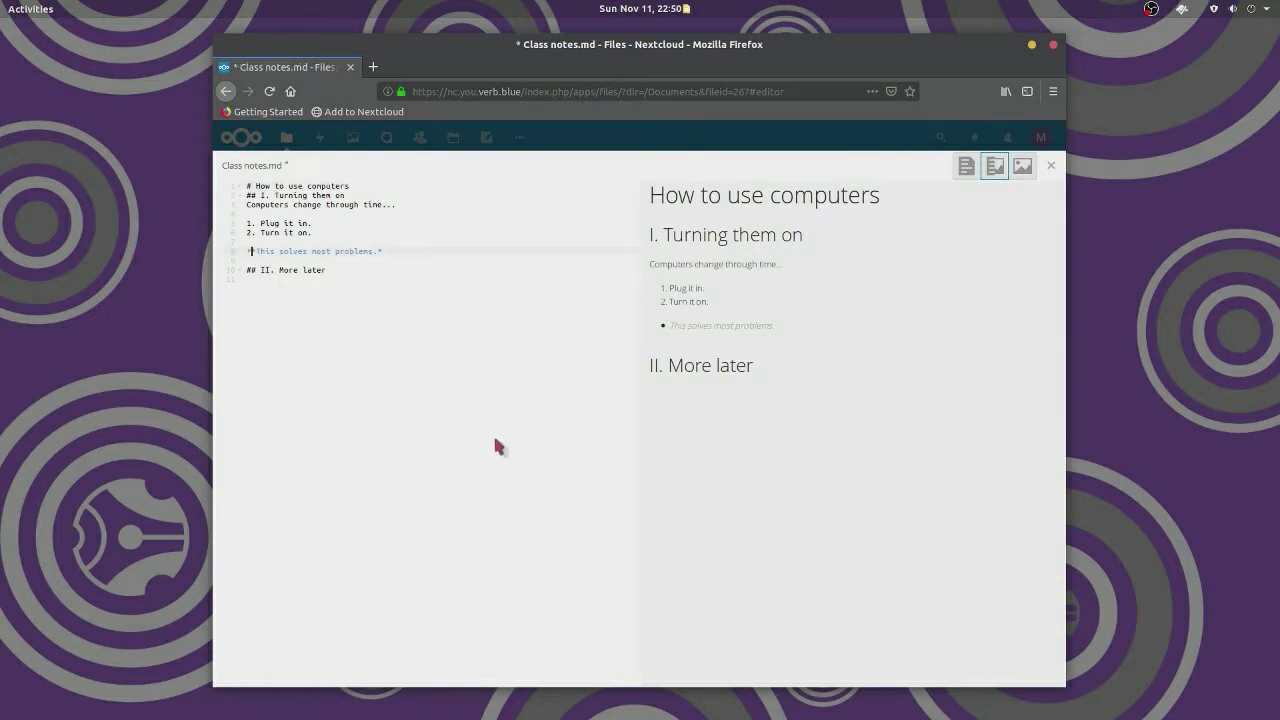
pyautogui.click(314, 320)
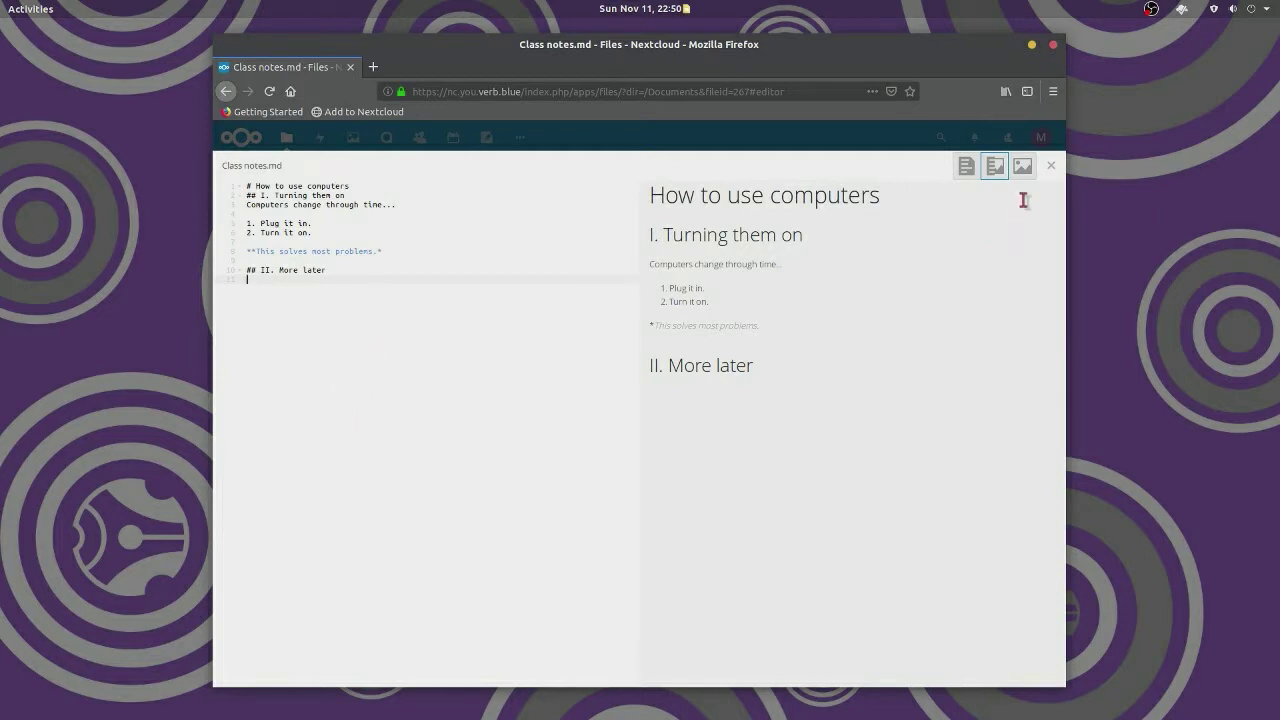
pyautogui.click(1052, 168)
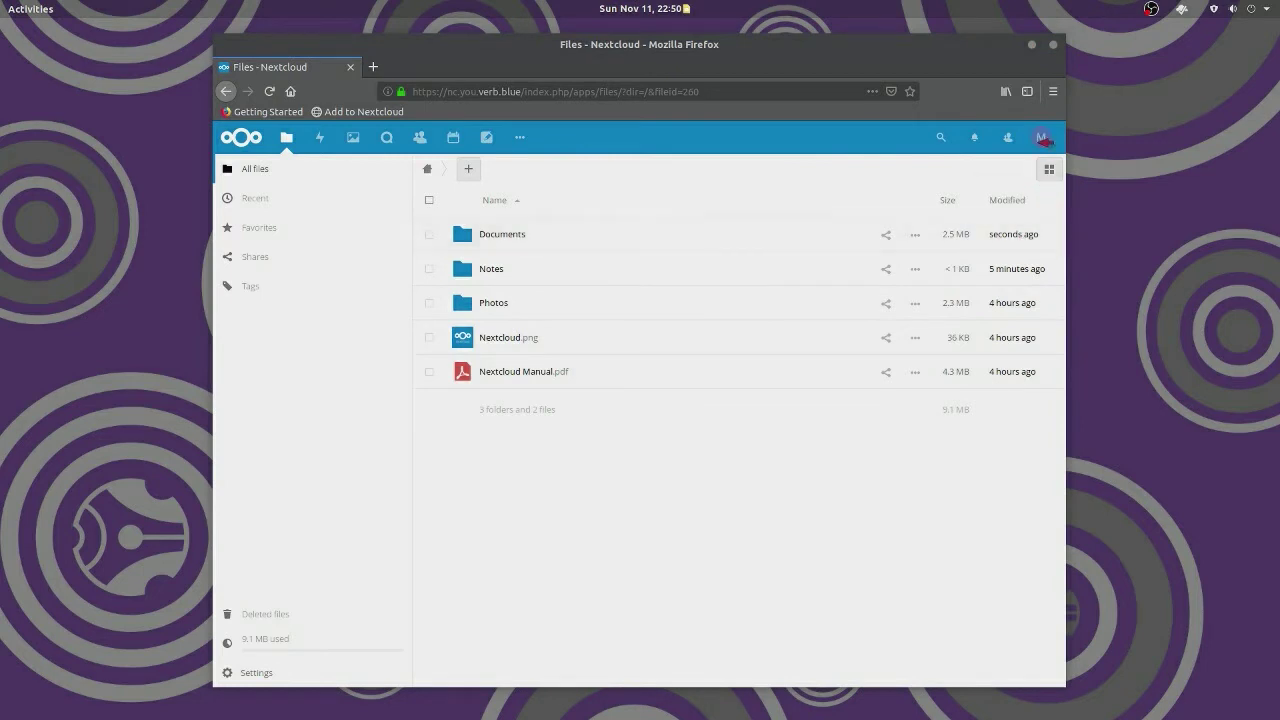
# Log out of Nextcloud and sign back in with the admin username and password
pyautogui.click(1041, 138)
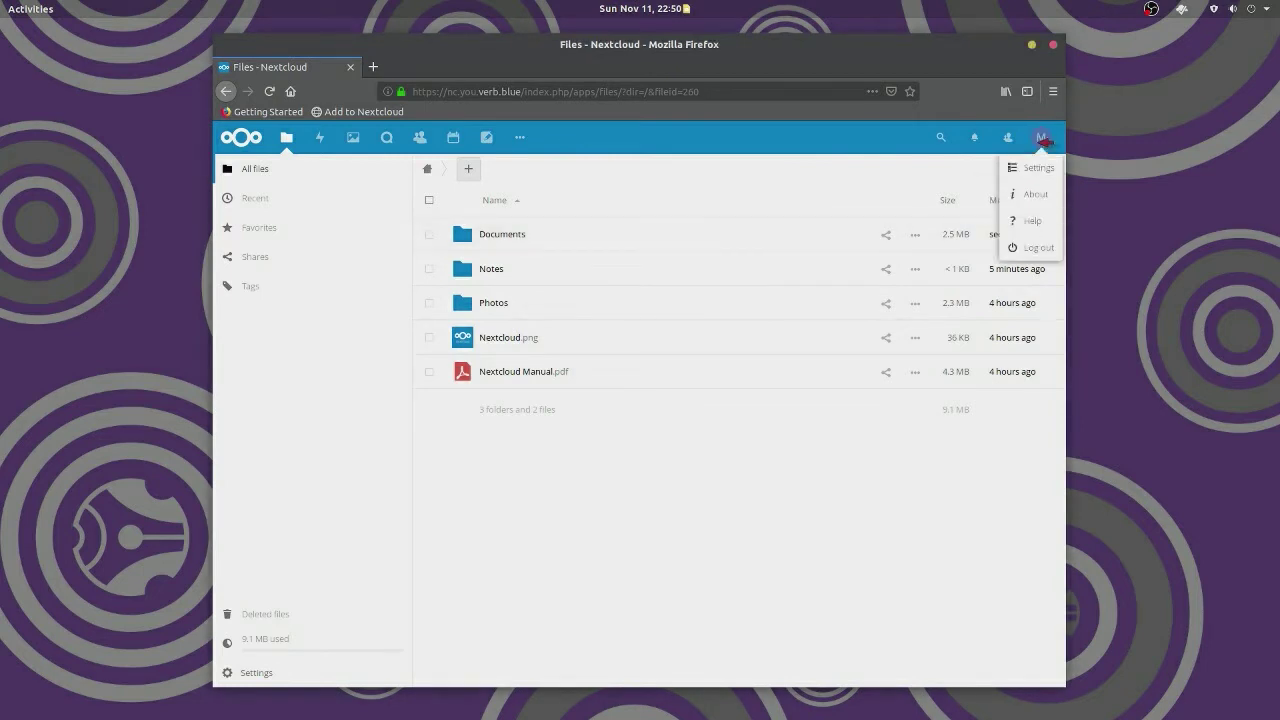
pyautogui.click(1036, 248)
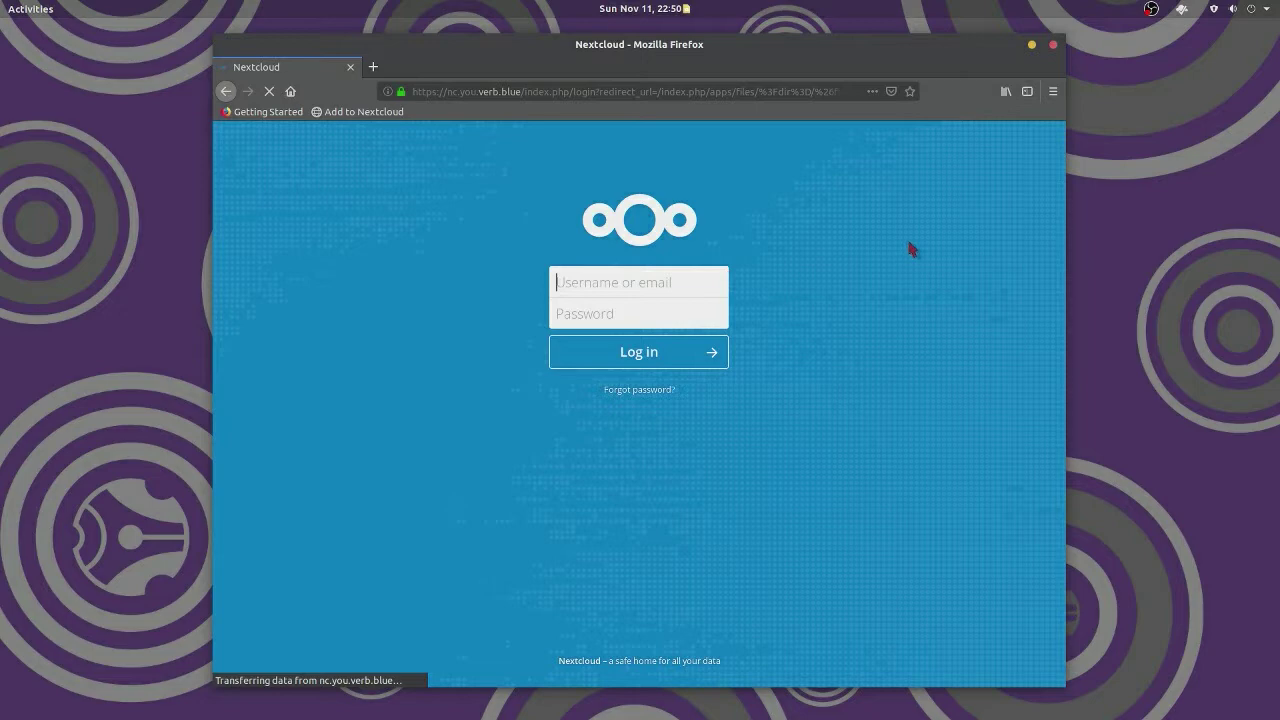
pyautogui.write('ncsu')
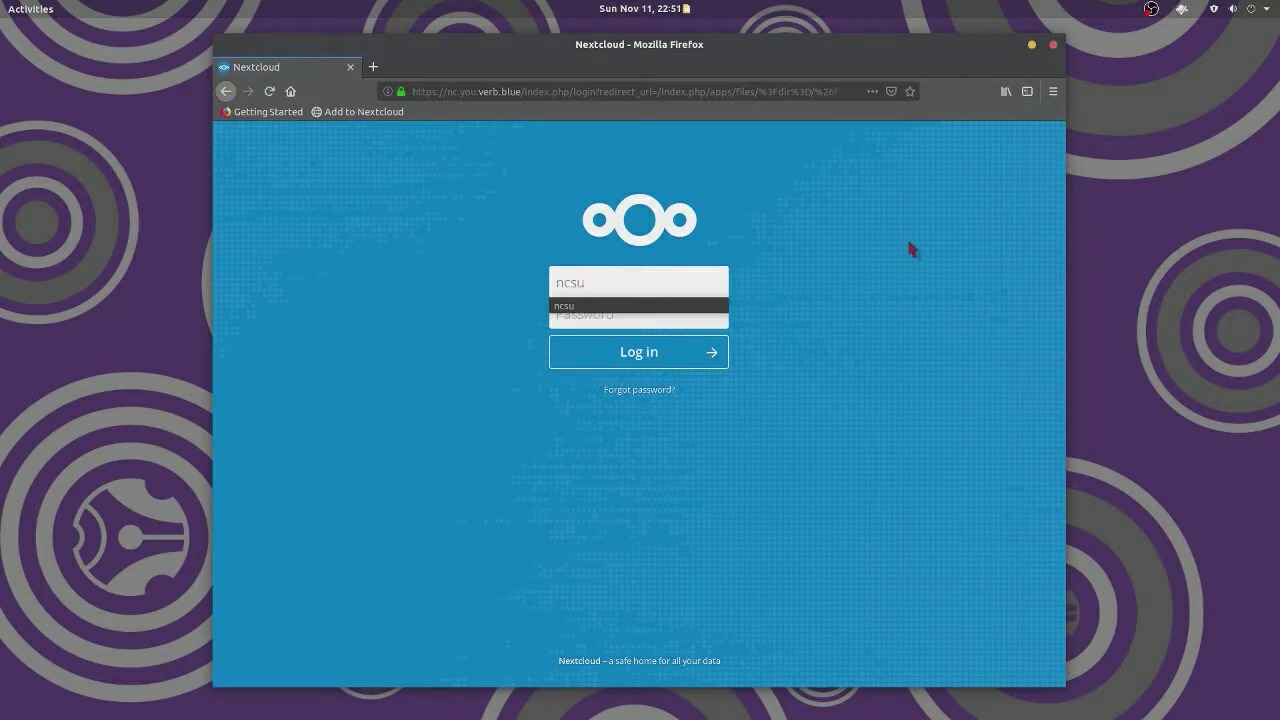
pyautogui.press('Tab')
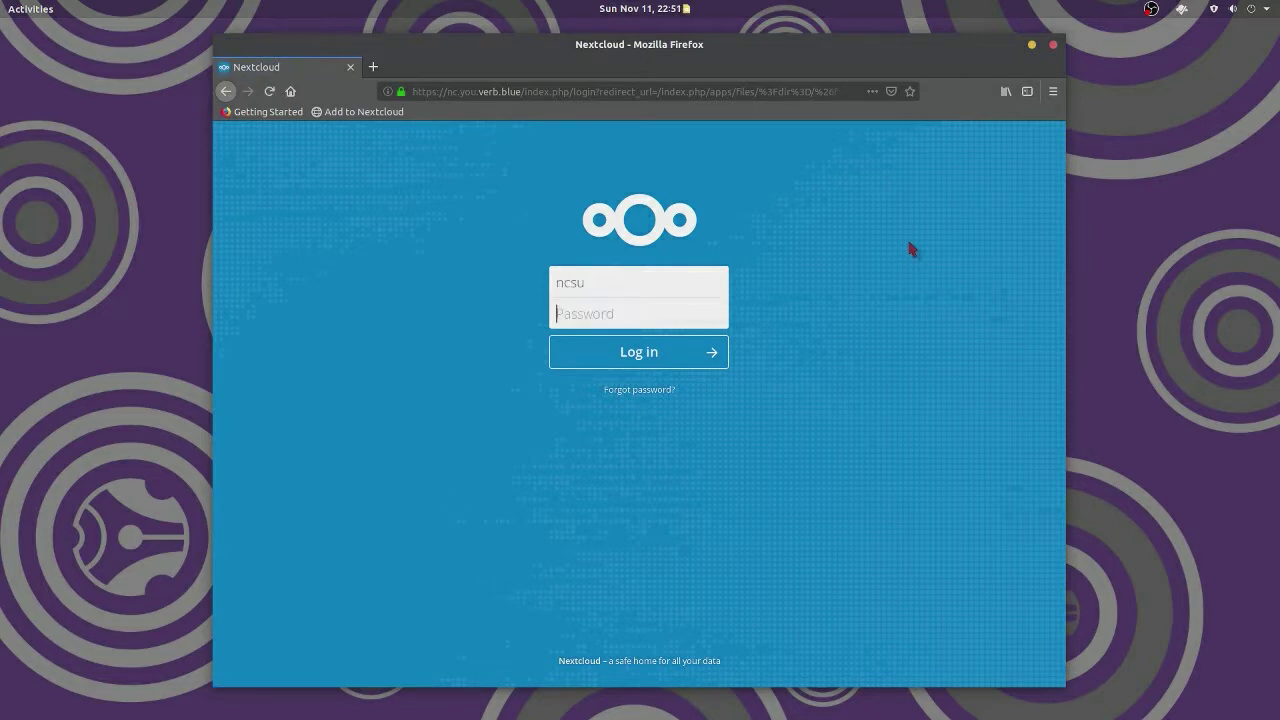
pyautogui.write('••••••••••••')
pyautogui.press('Return')
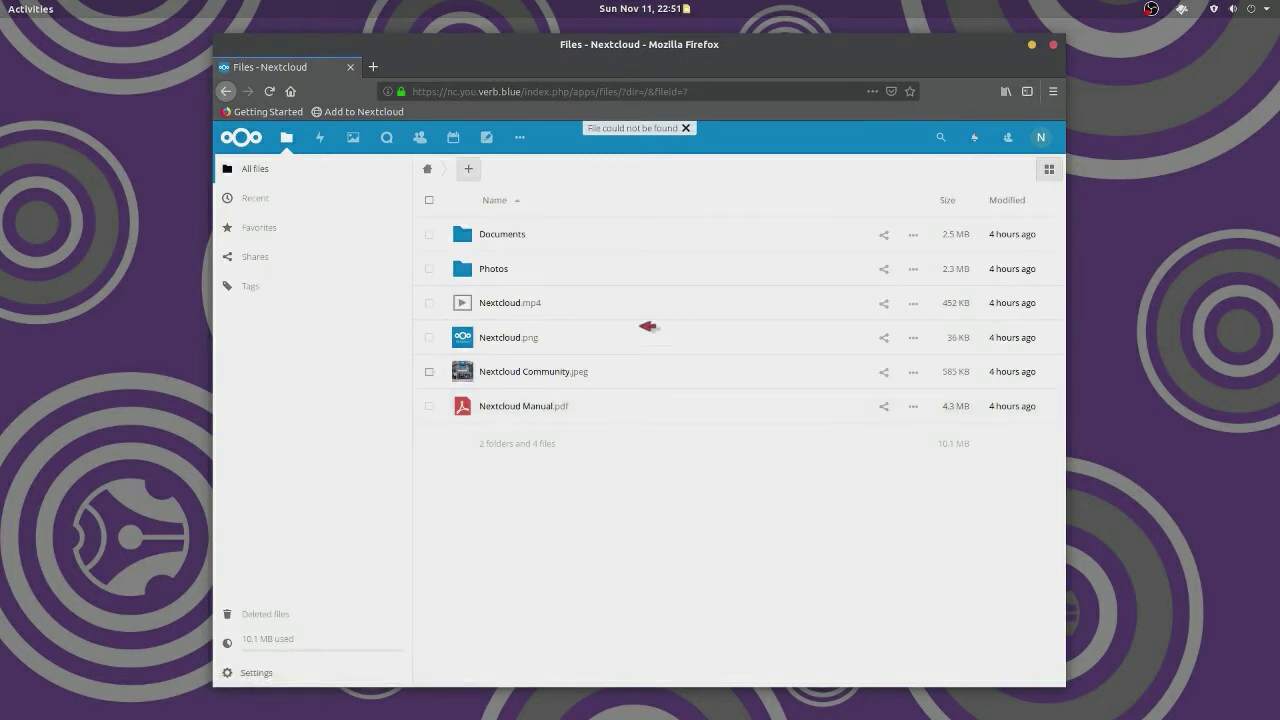
# In Apps, view the Markdown Editor entry under Active apps, then browse the Office & text category
pyautogui.click(1048, 140)
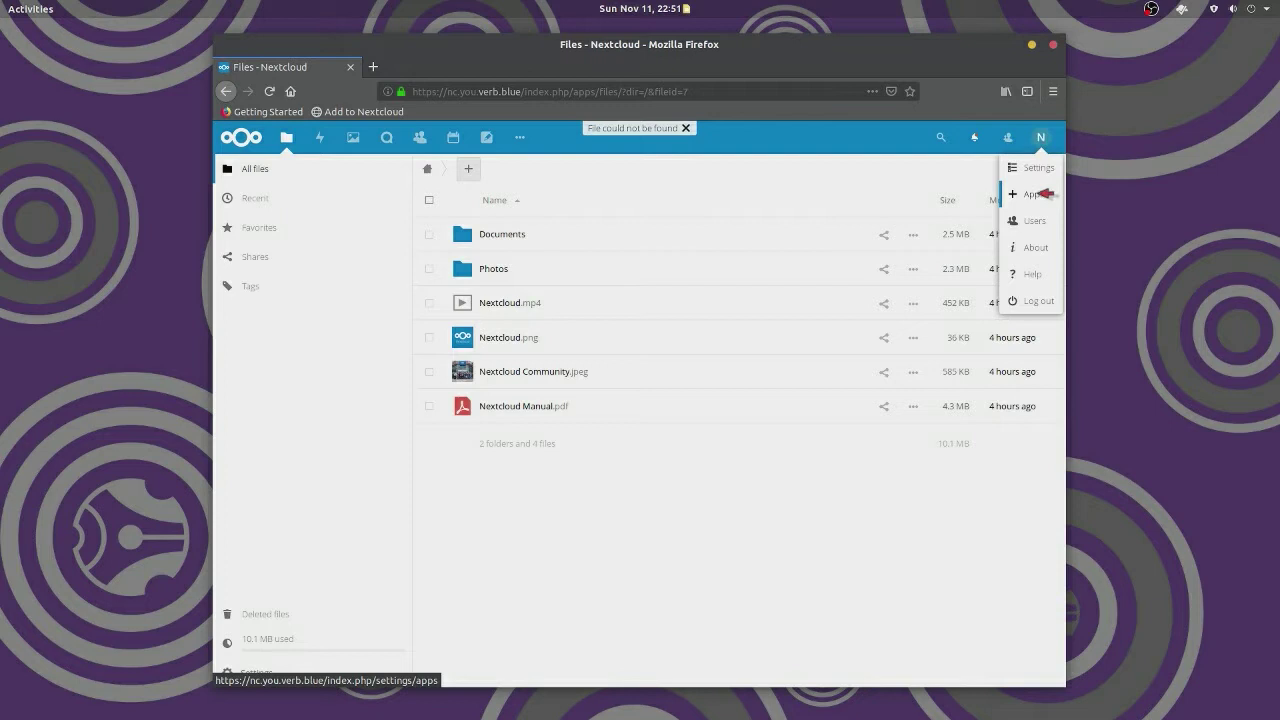
pyautogui.click(1040, 194)
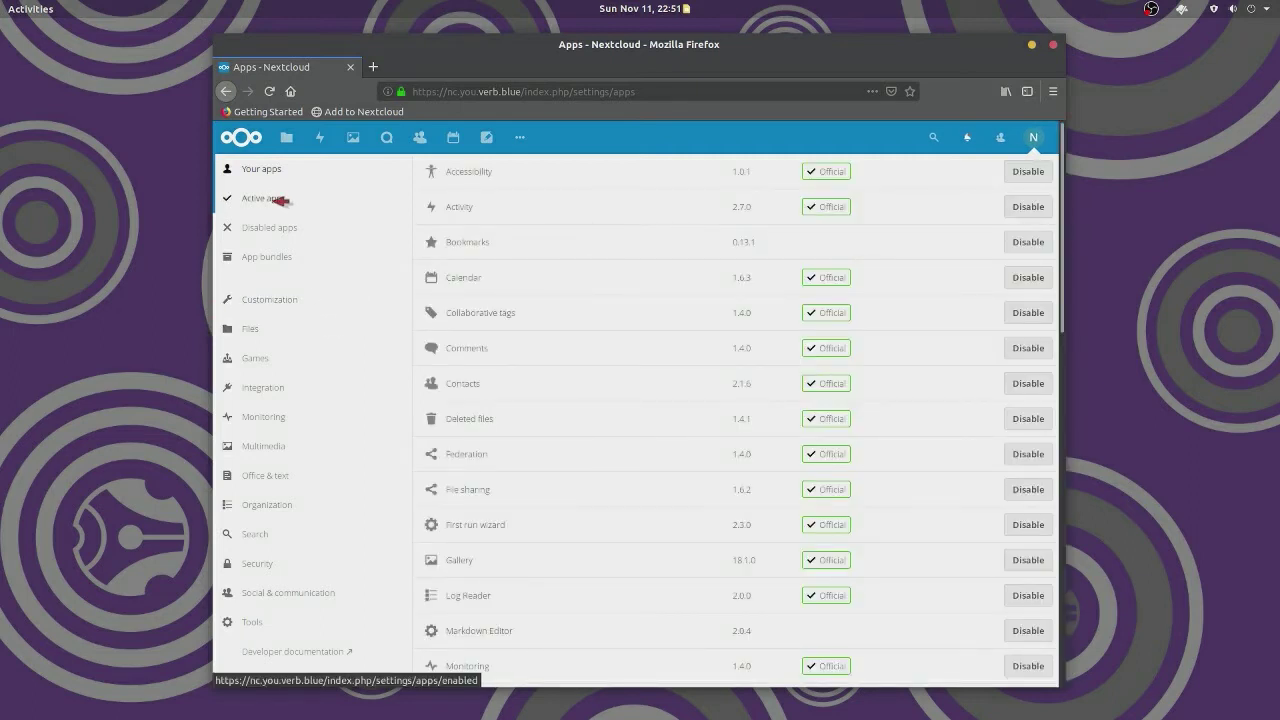
pyautogui.click(272, 199)
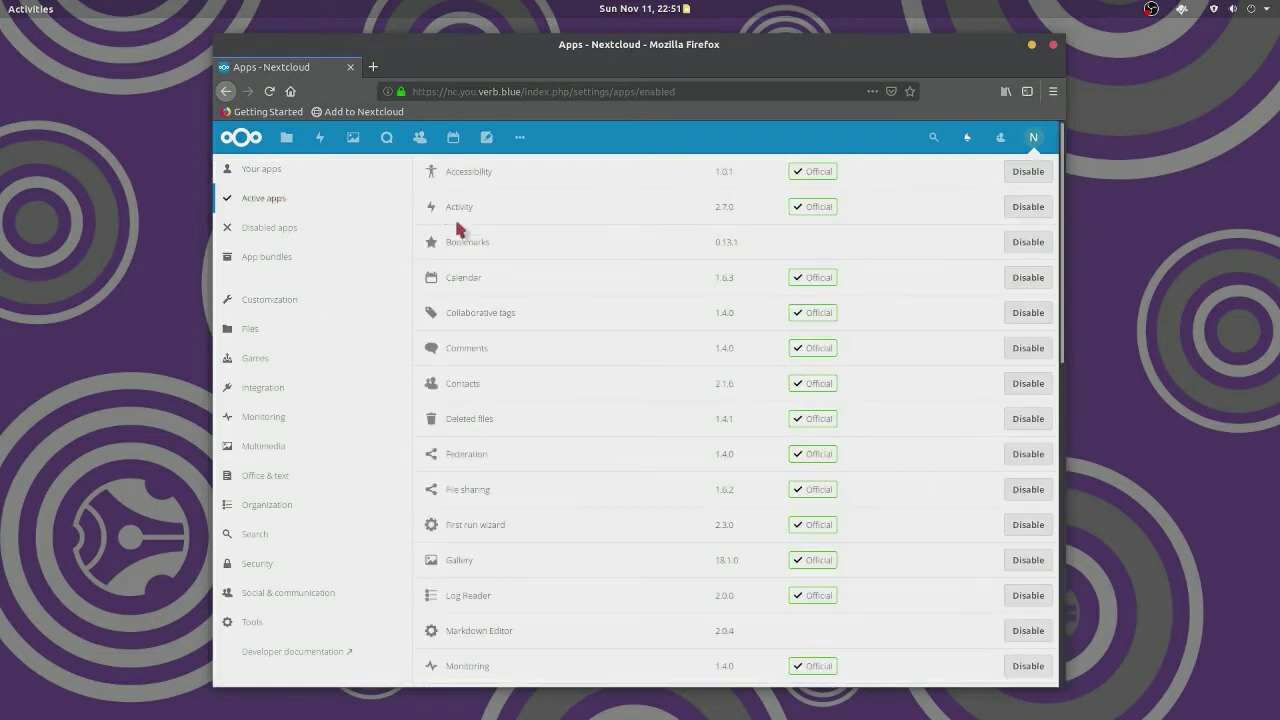
pyautogui.scroll(-2, 583, 466)
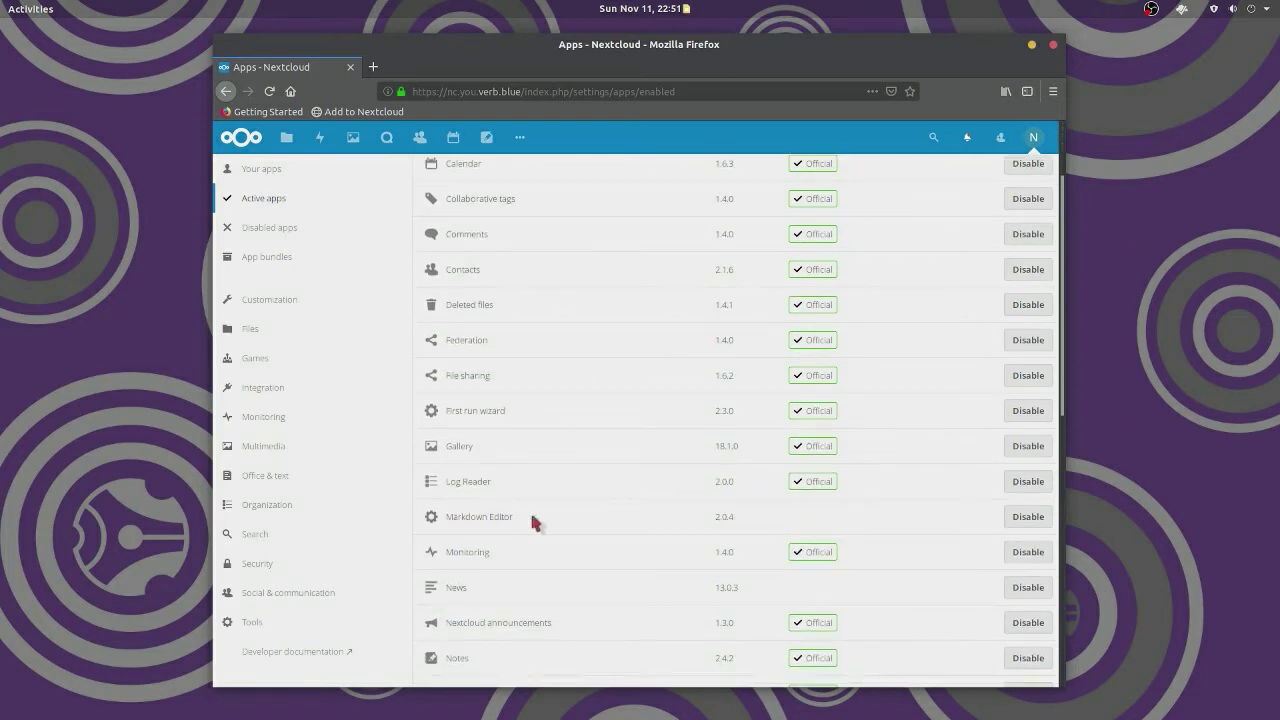
pyautogui.click(460, 521)
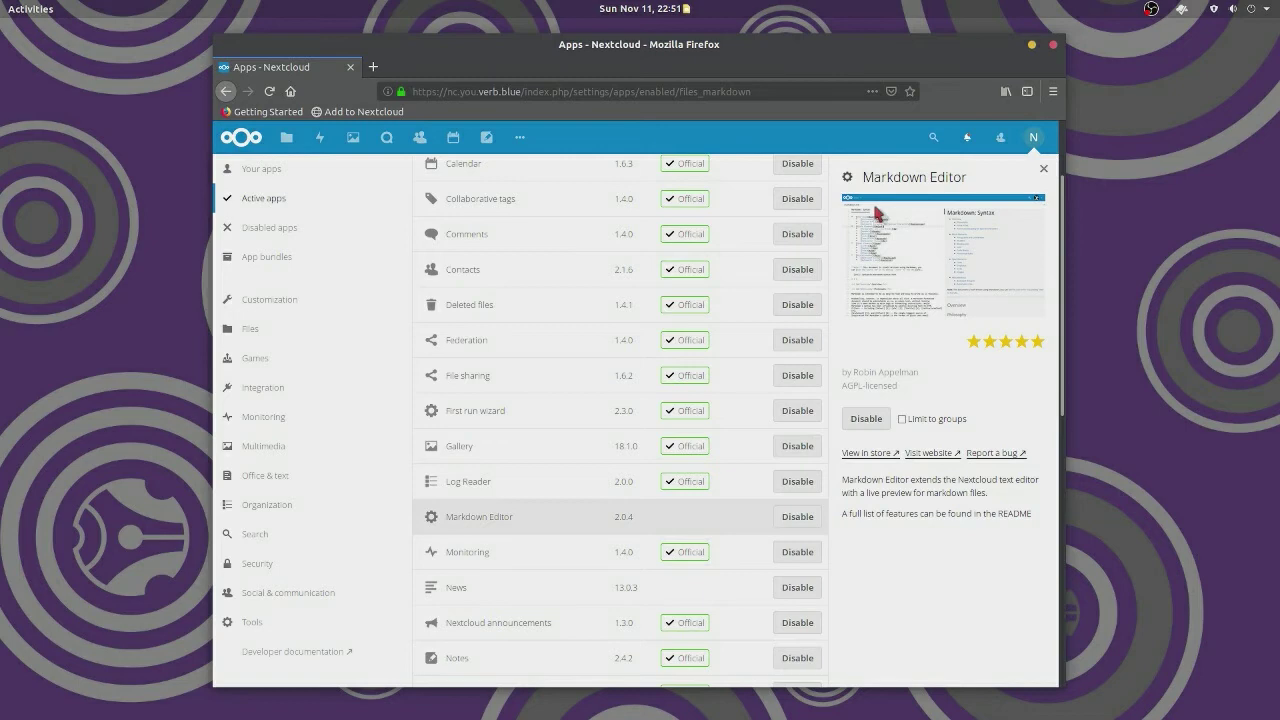
pyautogui.click(300, 480)
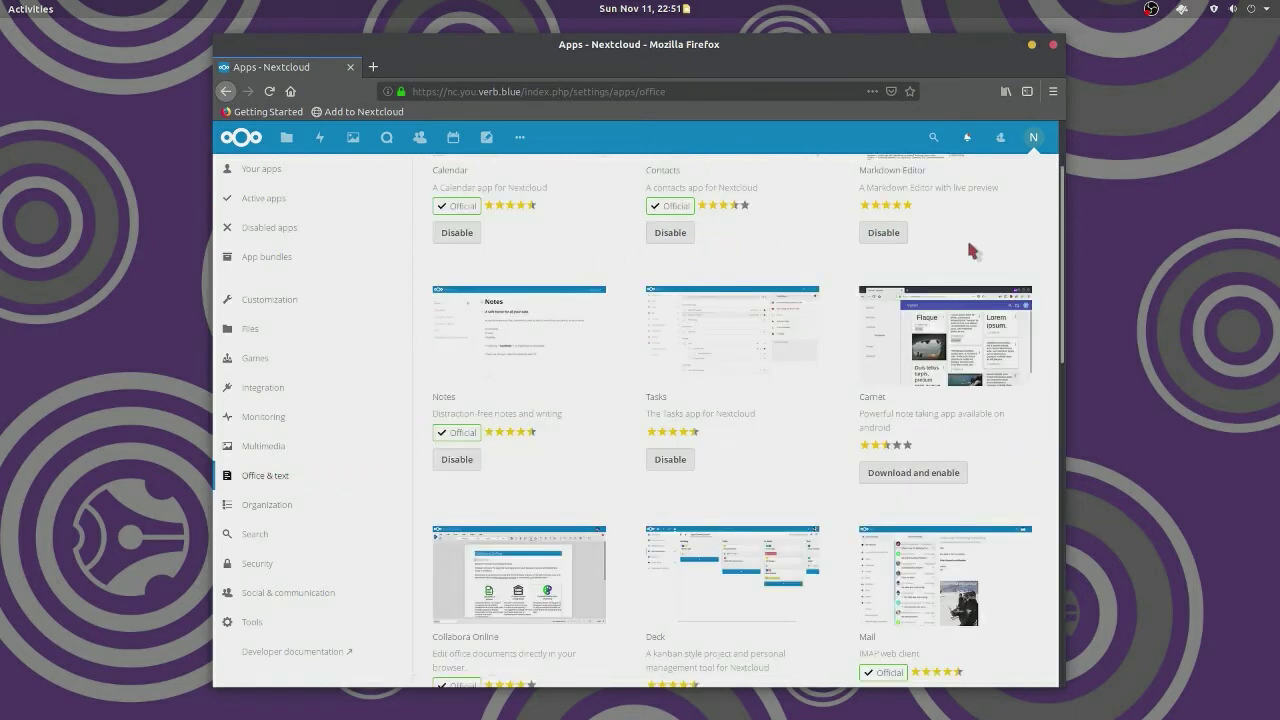
pyautogui.scroll(2, 975, 255)
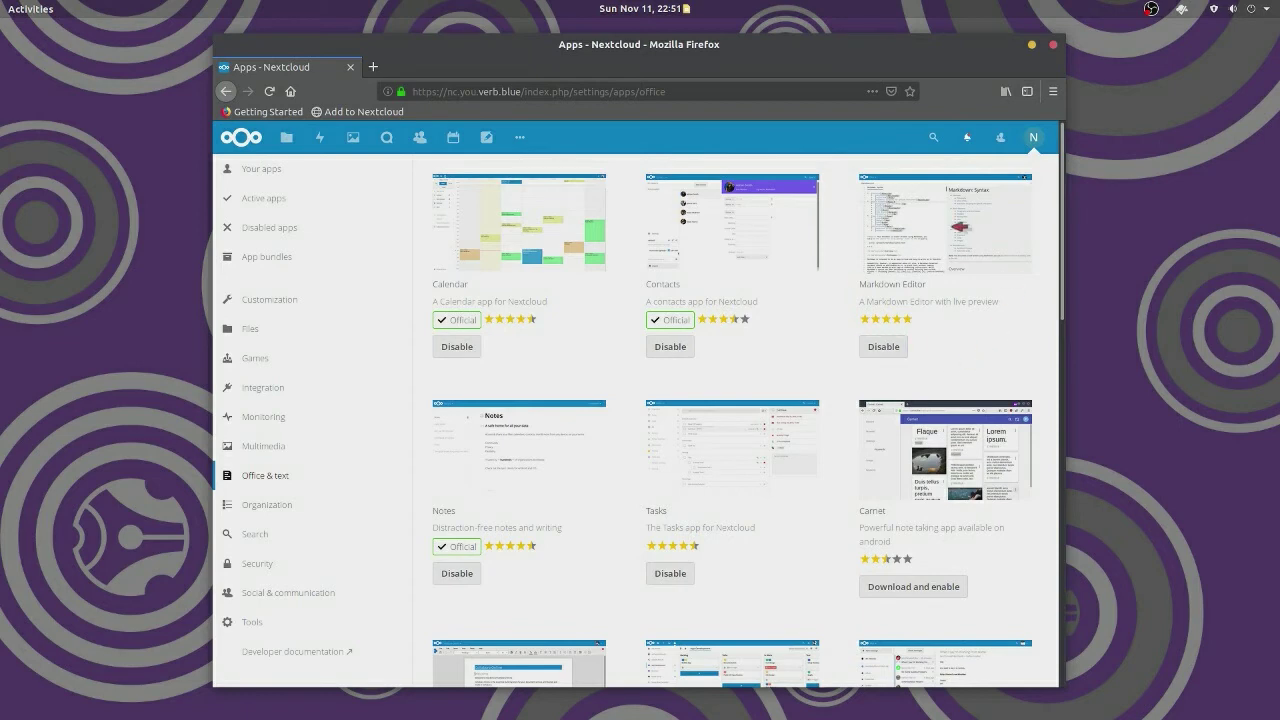